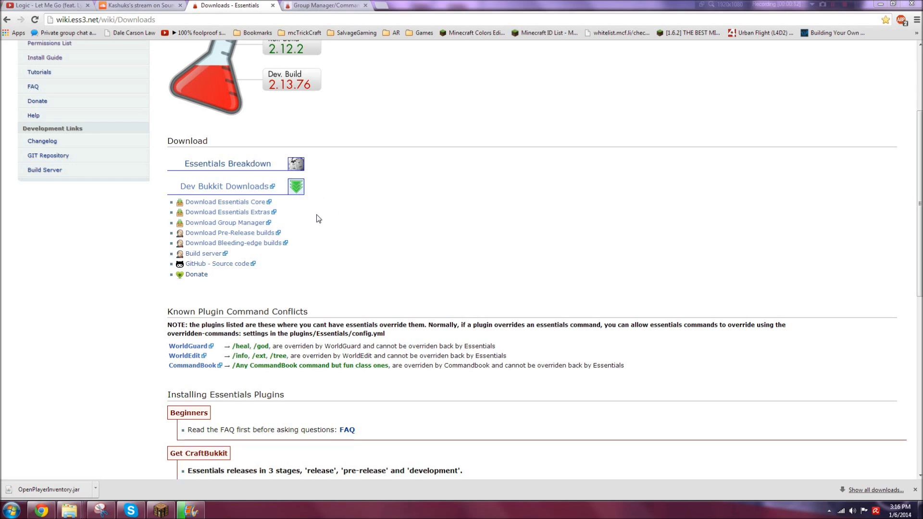
# Step: Download Group Manager from the Essentials downloads page and save Essentials-gm.zip in the PL TUTS plugins folder
pyautogui.scroll(3, 426, 191)
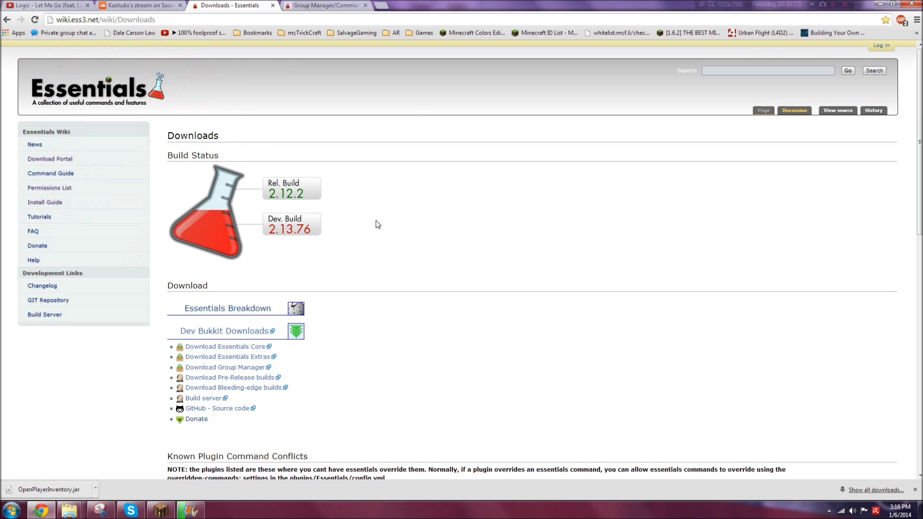
pyautogui.scroll(-4, 371, 231)
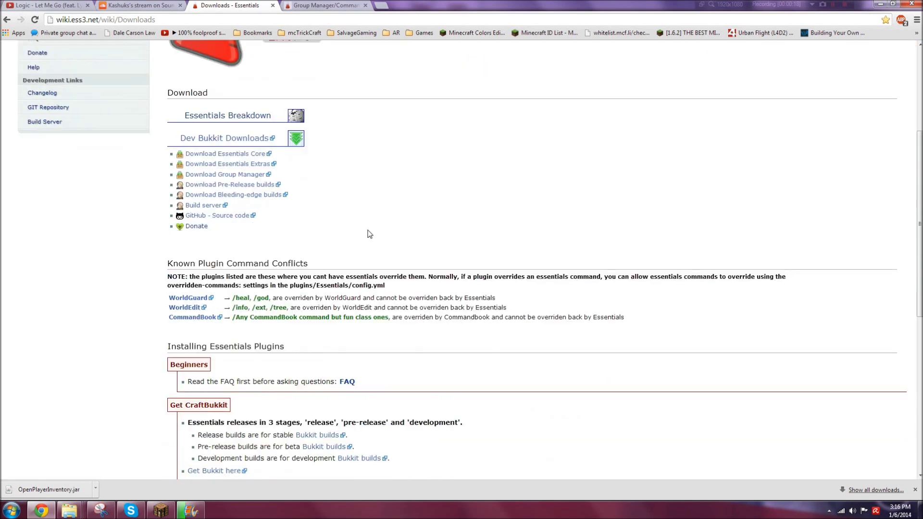
pyautogui.click(210, 175)
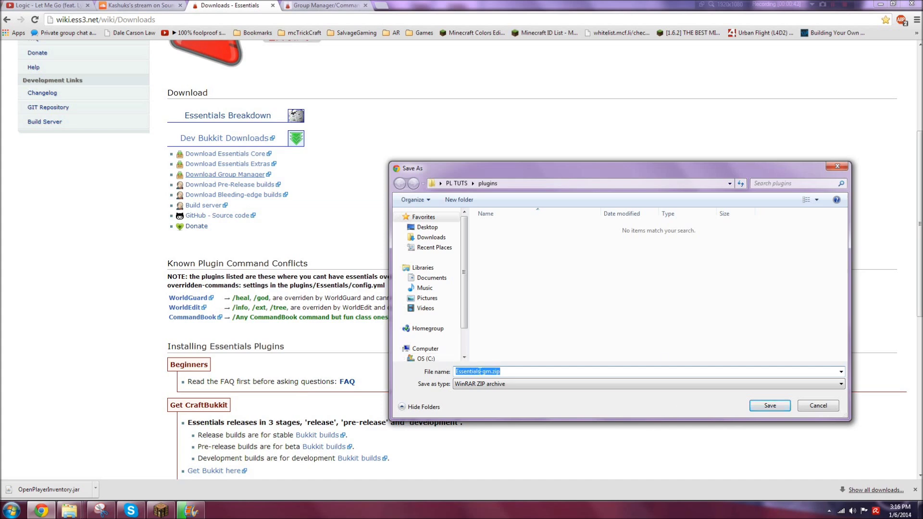
pyautogui.click(771, 406)
# Step: Extract Essentials-gm.zip directly into the PL TUTS plugins folder and delete the zip archive
pyautogui.moveTo(69, 511)
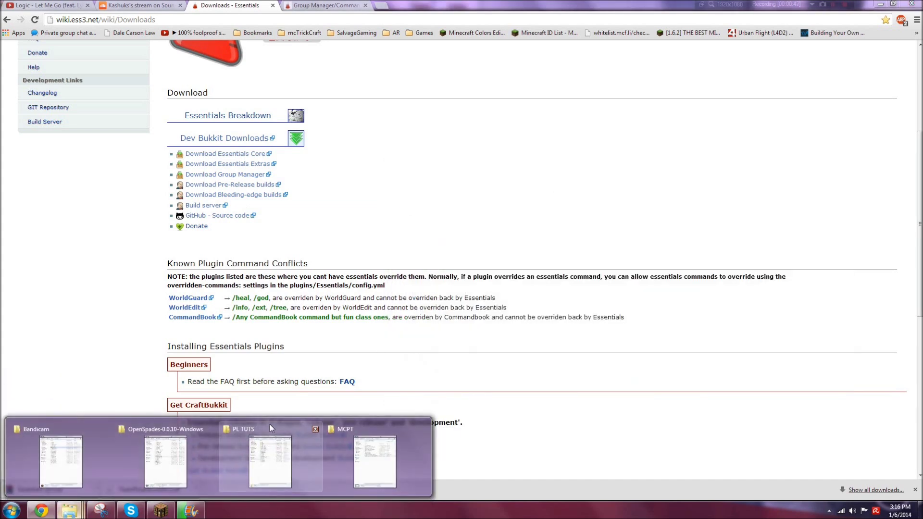
pyautogui.click(271, 428)
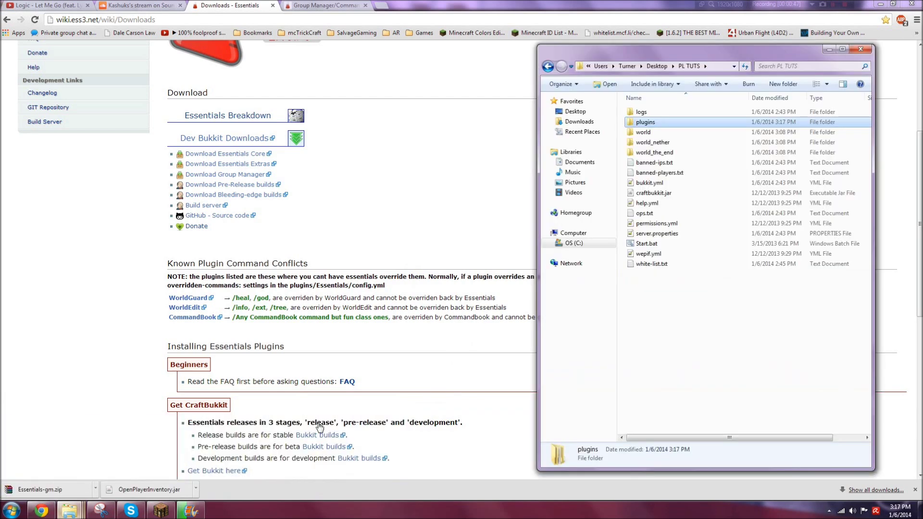
pyautogui.doubleClick(653, 124)
pyautogui.click(650, 113)
pyautogui.rightClick(649, 116)
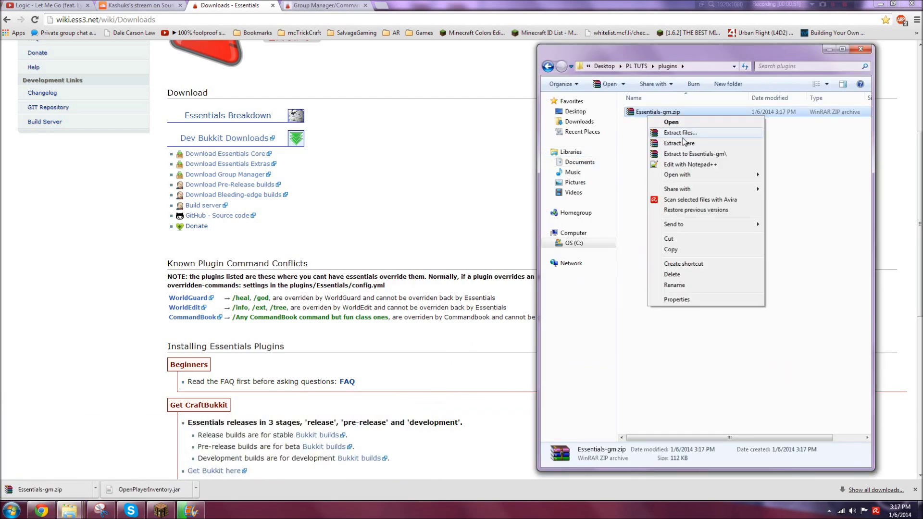
pyautogui.click(687, 143)
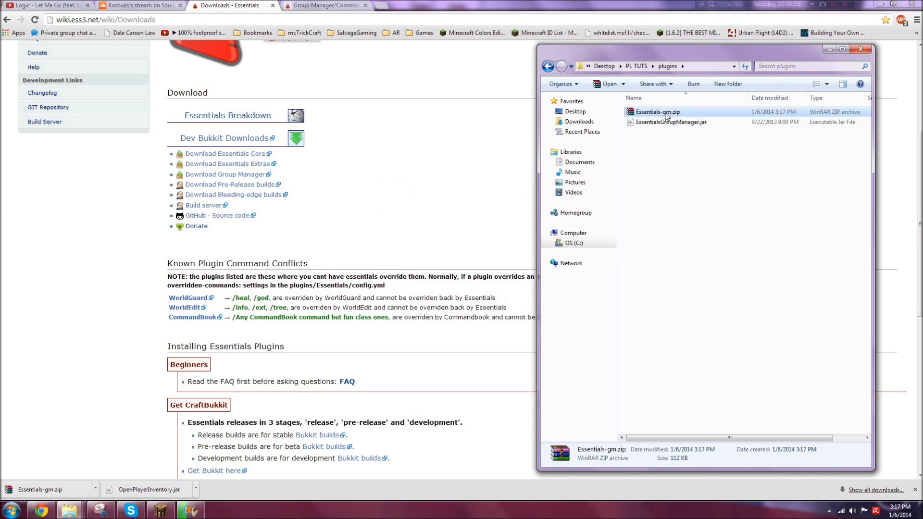
pyautogui.press('Delete')
pyautogui.press('Return')
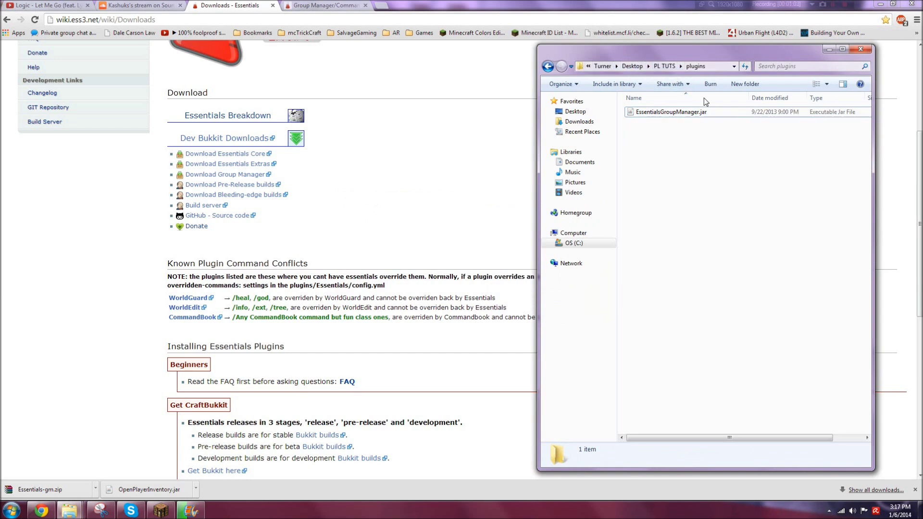
# Step: Run Start.bat from the PL TUTS folder to load the new plugin, and shut the server down with the stop command
pyautogui.click(665, 66)
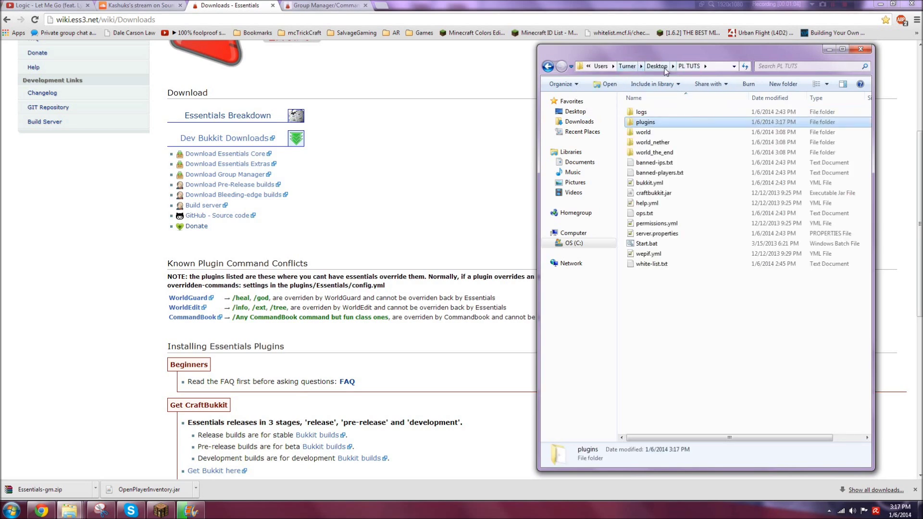
pyautogui.doubleClick(646, 244)
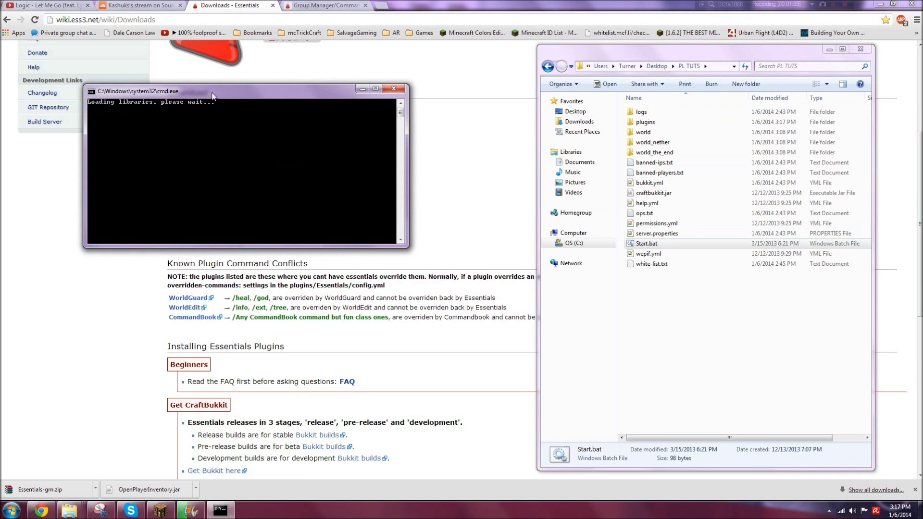
pyautogui.moveTo(213, 97); pyautogui.dragTo(281, 151)
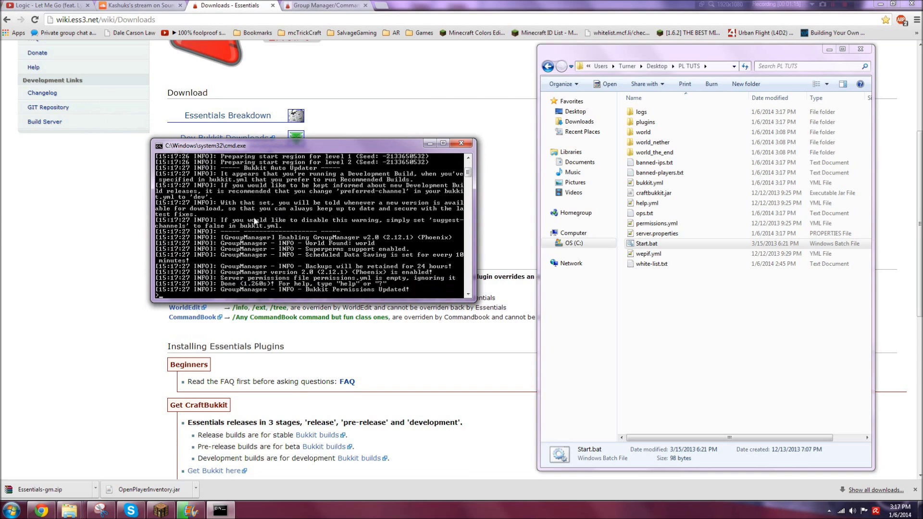
pyautogui.scroll(-2, 289, 243)
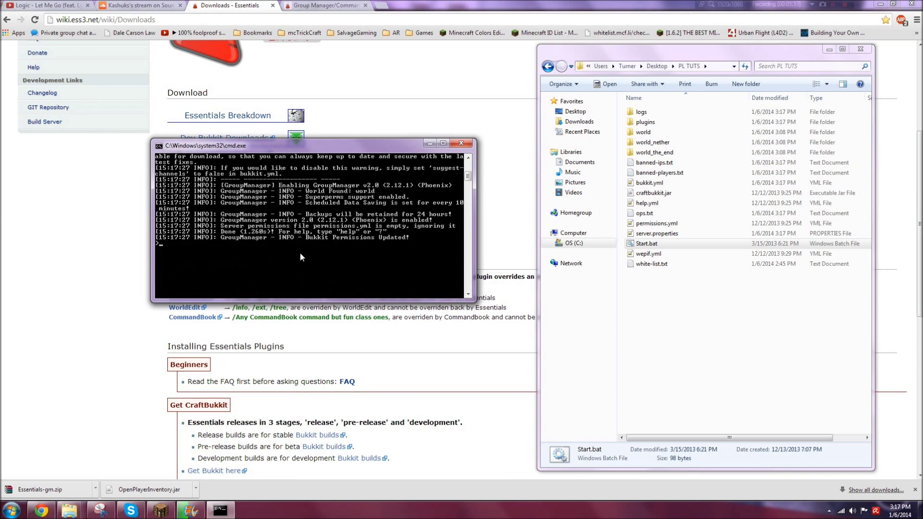
pyautogui.scroll(2, 294, 250)
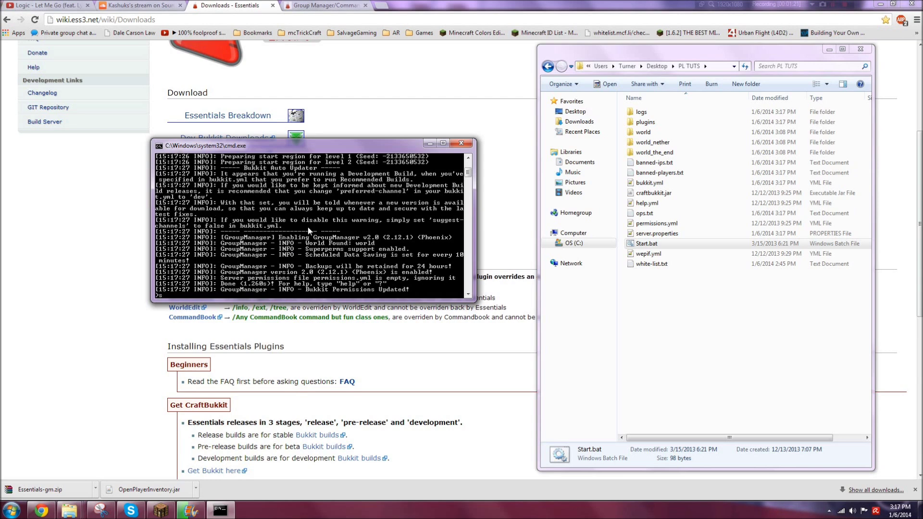
pyautogui.write('top')
pyautogui.press('Return')
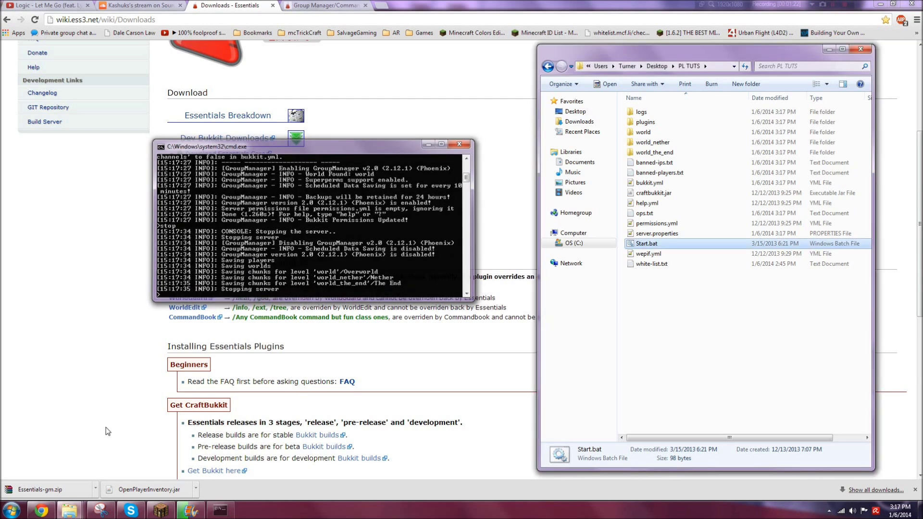
# Step: Open config.yml from the GroupManager folder inside plugins
pyautogui.click(652, 123)
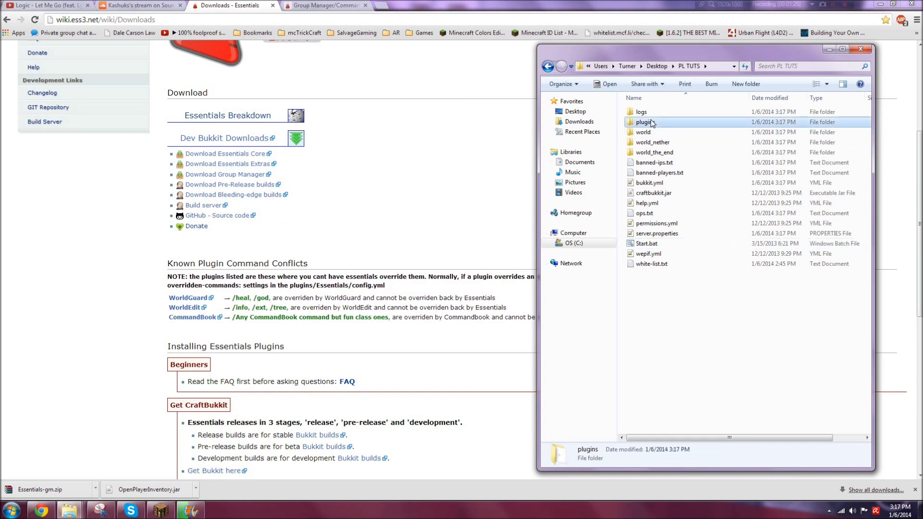
pyautogui.doubleClick(652, 122)
pyautogui.doubleClick(647, 112)
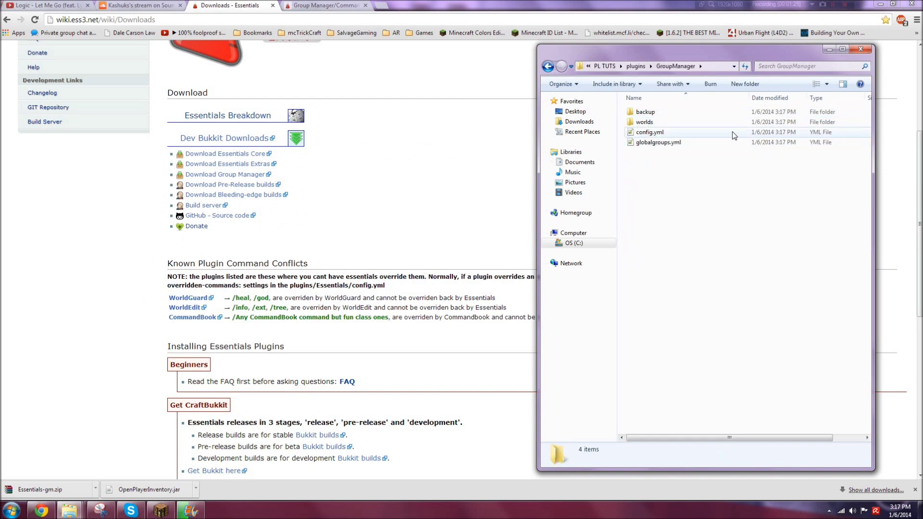
pyautogui.doubleClick(660, 134)
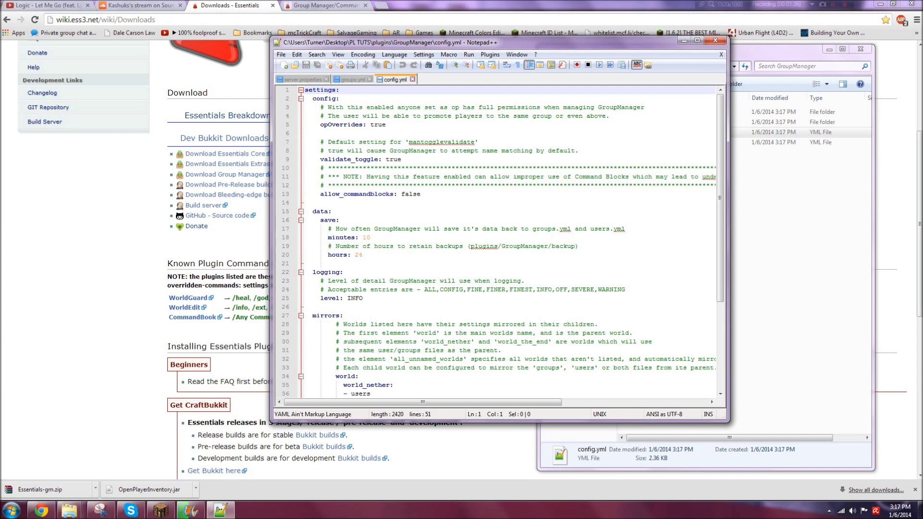
# Step: Examine the mirrors section of config.yml, including the world, world_nether, world_the_end and all_unnamed_worlds entries
pyautogui.scroll(-5, 500, 240)
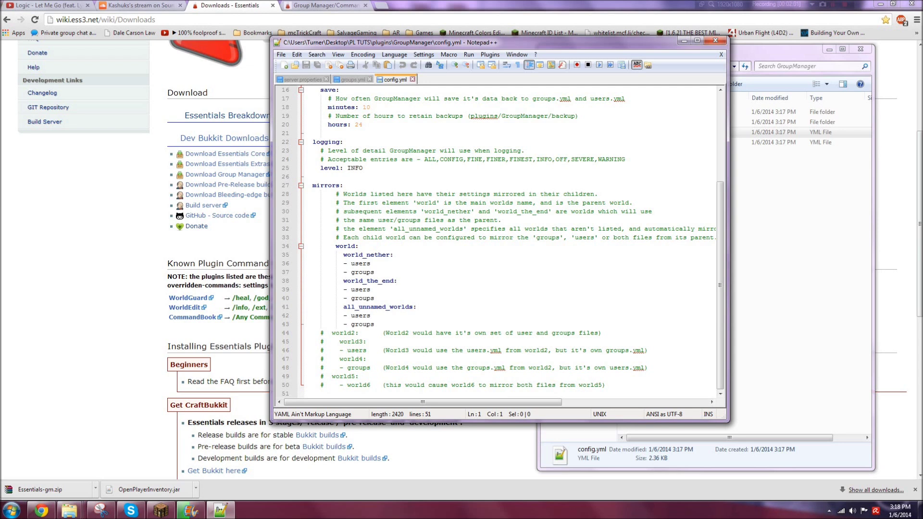
pyautogui.click(358, 246)
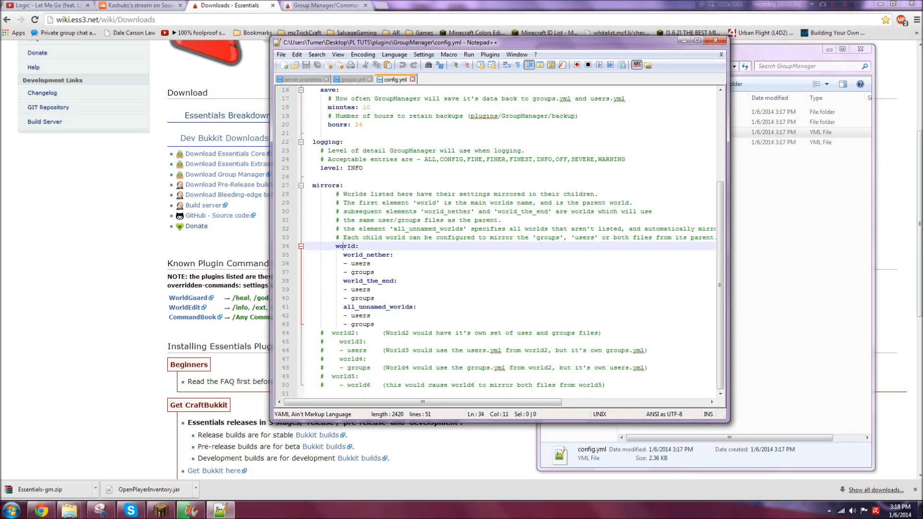
pyautogui.doubleClick(343, 246)
pyautogui.hotkey('shift', 'Down')
pyautogui.hotkey('shift', 'Down')
pyautogui.hotkey('shift', 'Down')
pyautogui.hotkey('shift', 'Down')
pyautogui.hotkey('shift', 'End')
pyautogui.hotkey('shift', 'Down')
pyautogui.hotkey('shift', 'Down')
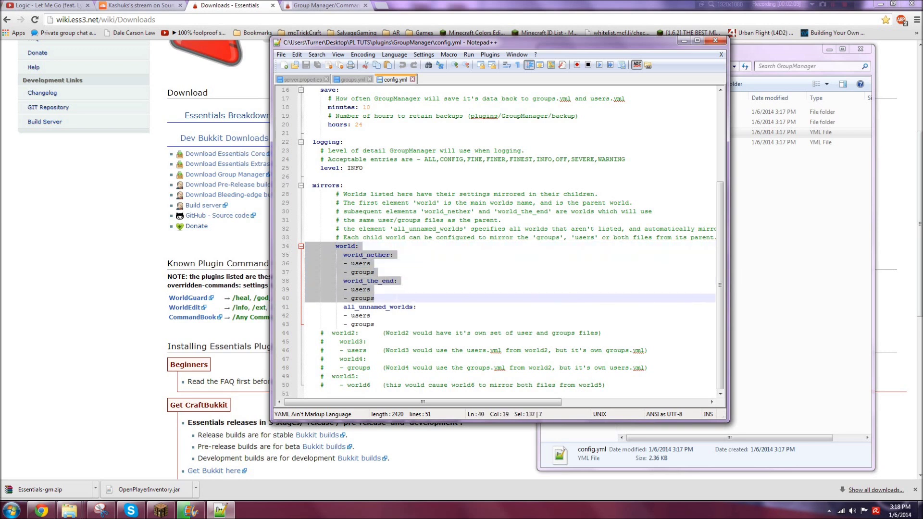
pyautogui.click(356, 263)
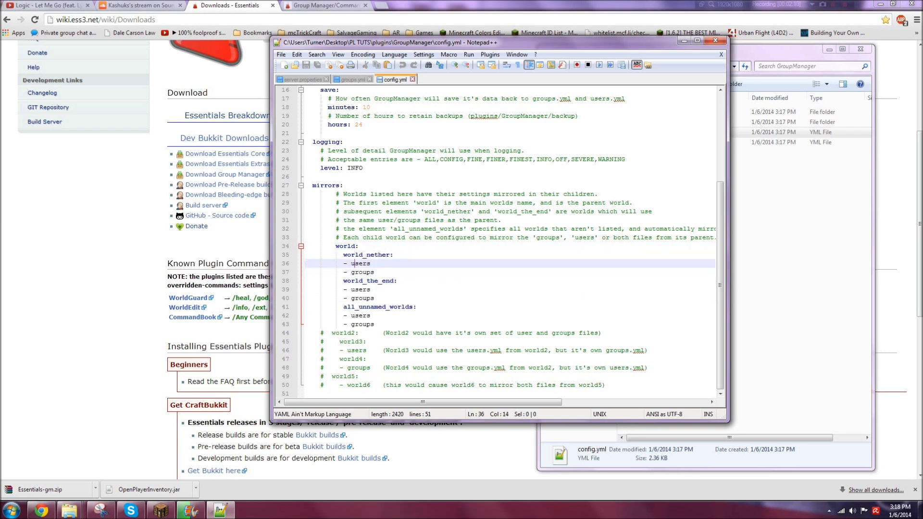
pyautogui.moveTo(359, 247)
pyautogui.mouseDown()
pyautogui.moveTo(335, 246)
pyautogui.moveTo(343, 255)
pyautogui.mouseUp()
pyautogui.click(343, 280)
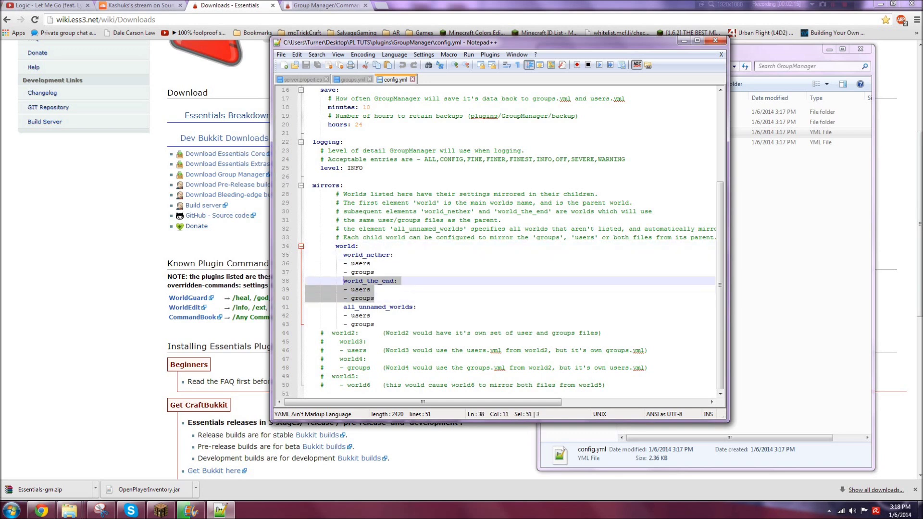
pyautogui.moveTo(417, 306); pyautogui.dragTo(343, 307)
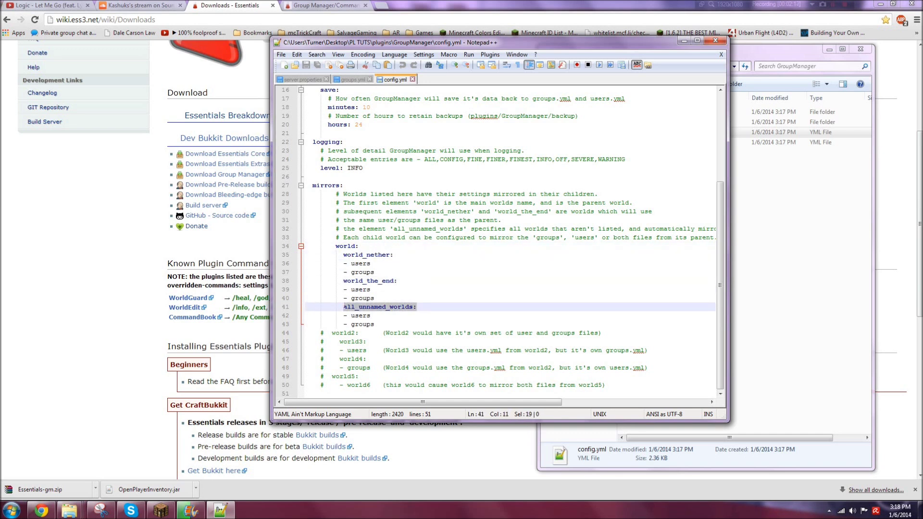
pyautogui.press('Home')
pyautogui.hotkey('shift', 'Up')
pyautogui.hotkey('shift', 'Up')
pyautogui.hotkey('shift', 'Up')
pyautogui.hotkey('shift', 'Up')
pyautogui.hotkey('shift', 'Up')
pyautogui.hotkey('shift', 'Up')
pyautogui.hotkey('shift', 'Up')
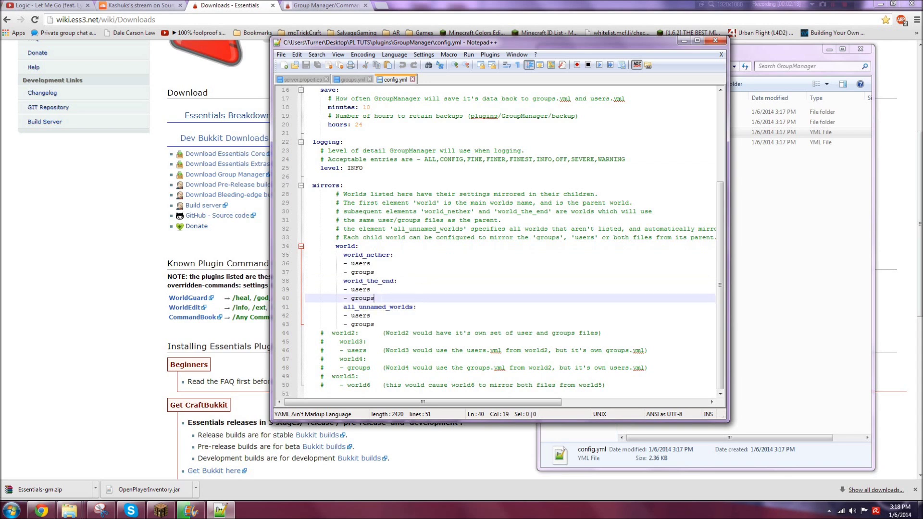
pyautogui.moveTo(359, 247); pyautogui.dragTo(336, 246)
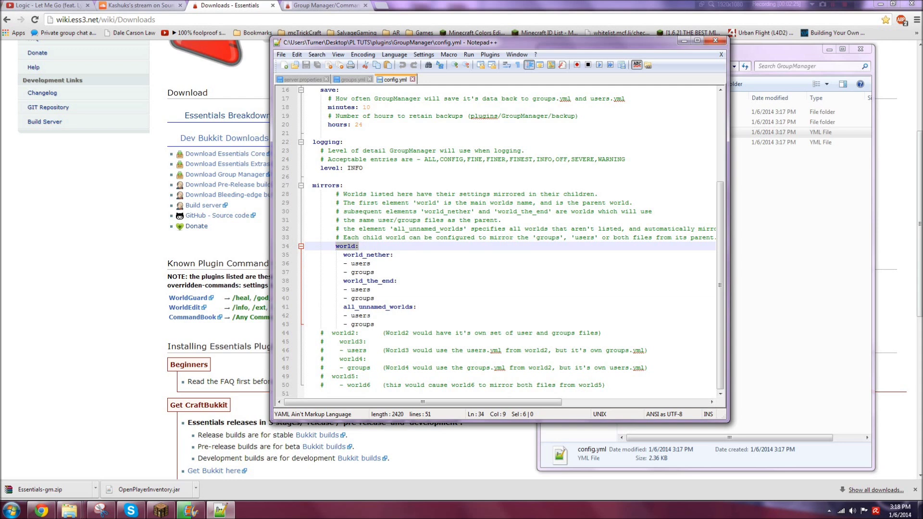
# Step: Add a "creative:" entry below the all_unnamed_worlds block in the mirrors section, at the same indentation as "world:"
pyautogui.click(374, 324)
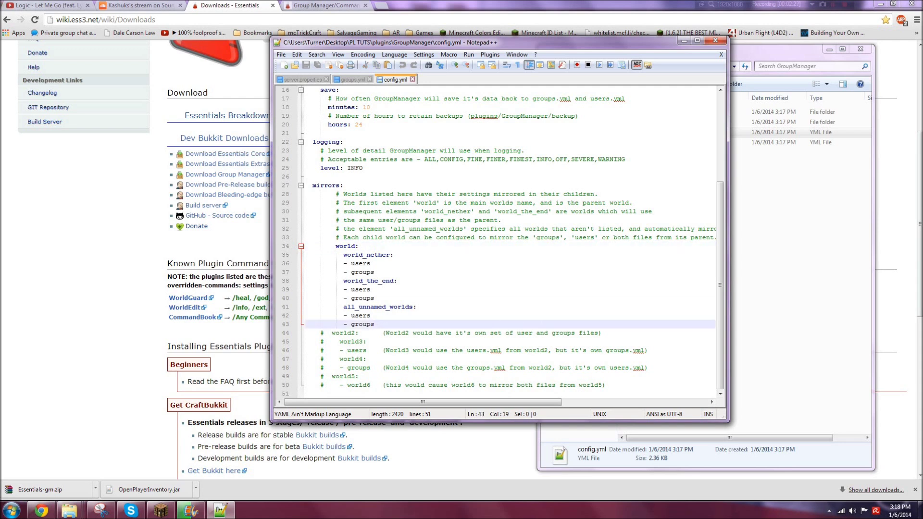
pyautogui.press('Return')
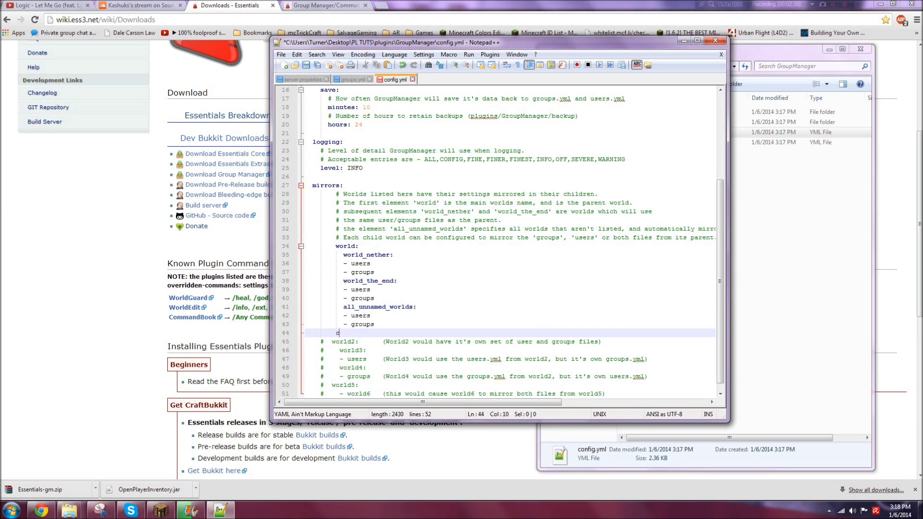
pyautogui.write('creative:')
pyautogui.press('Return')
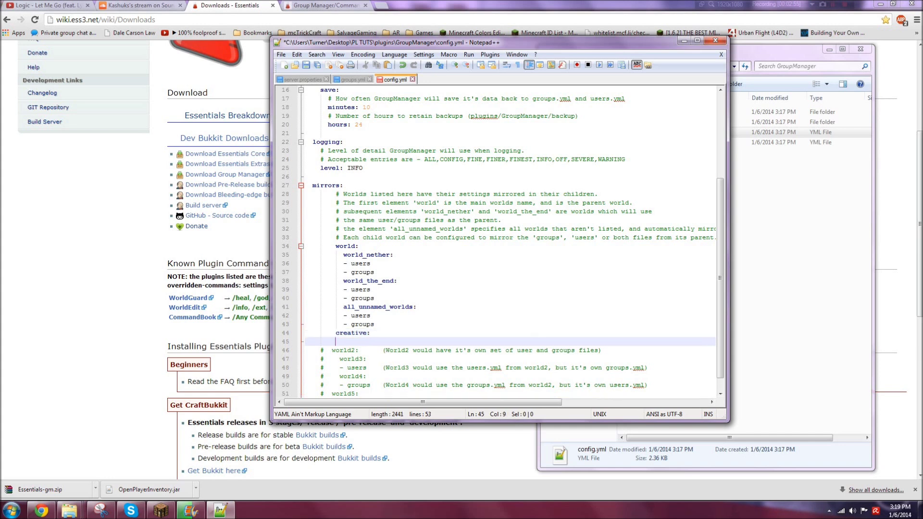
# Step: List "- users" and "- groups" on separate indented lines under the creative entry
pyautogui.press('Tab')
pyautogui.press('BackSpace')
pyautogui.press('BackSpace')
pyautogui.write('- users')
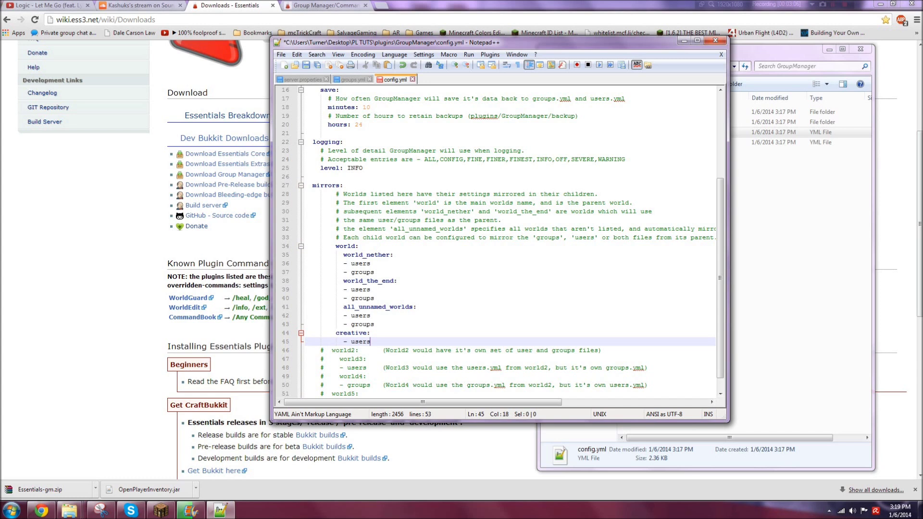
pyautogui.press('Return')
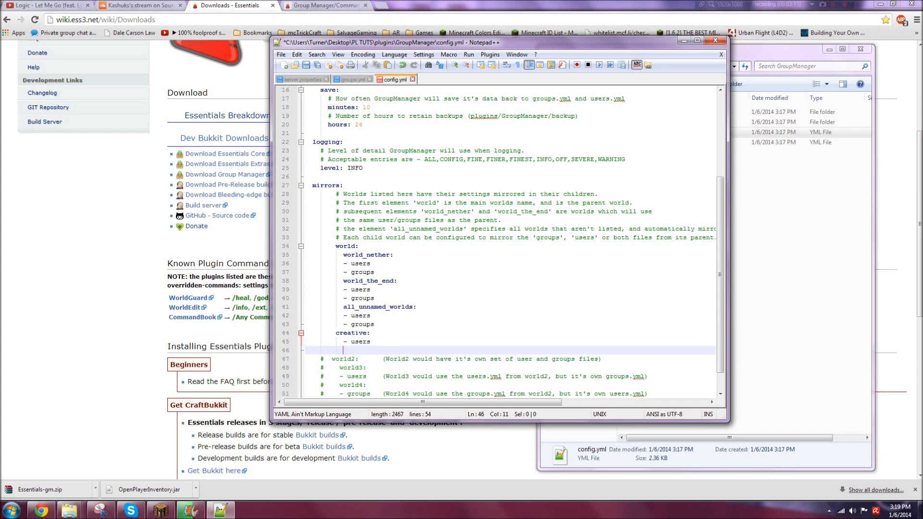
pyautogui.write('- groups')
# Step: Review the commented world2 to world6 mirror examples and the creative block above them
pyautogui.scroll(-1, 509, 241)
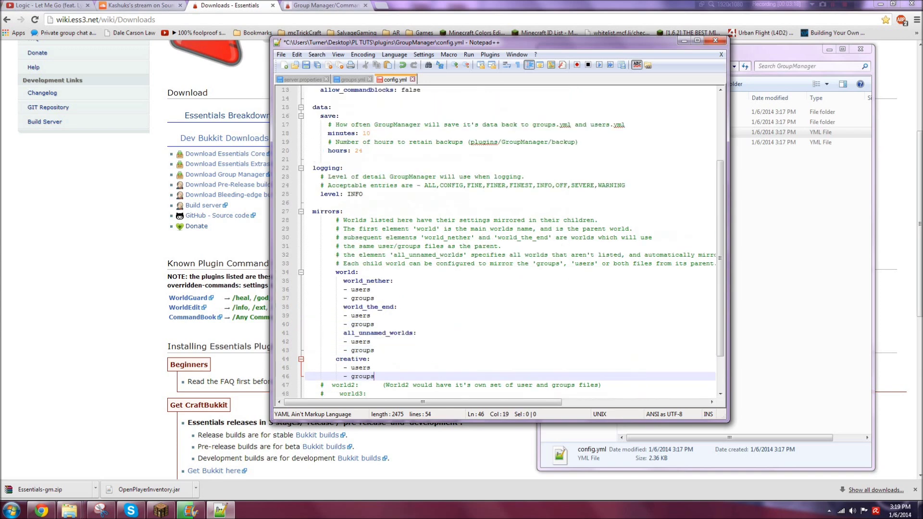
pyautogui.scroll(-2, 495, 241)
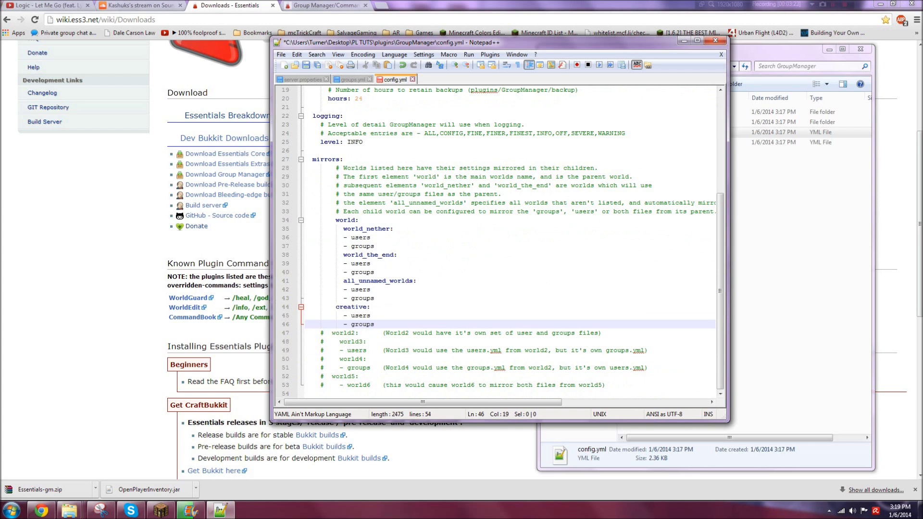
pyautogui.moveTo(328, 333); pyautogui.dragTo(385, 385)
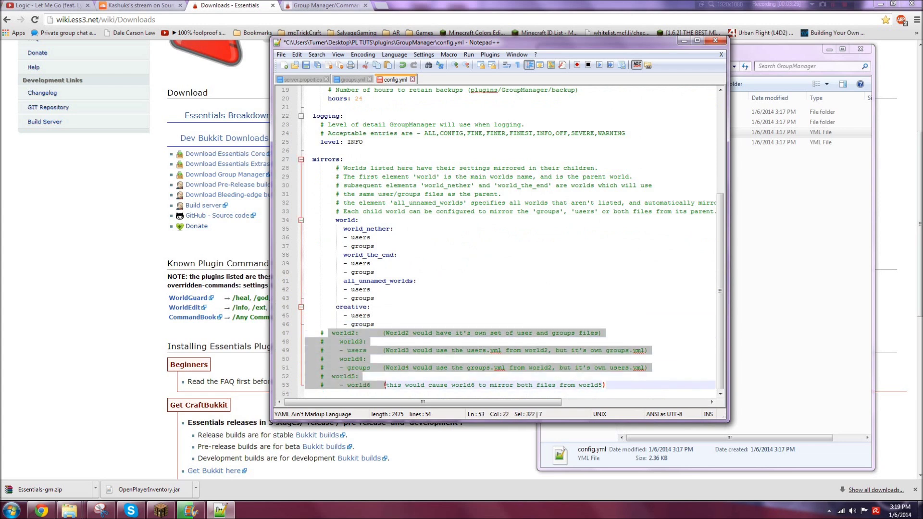
pyautogui.click(405, 340)
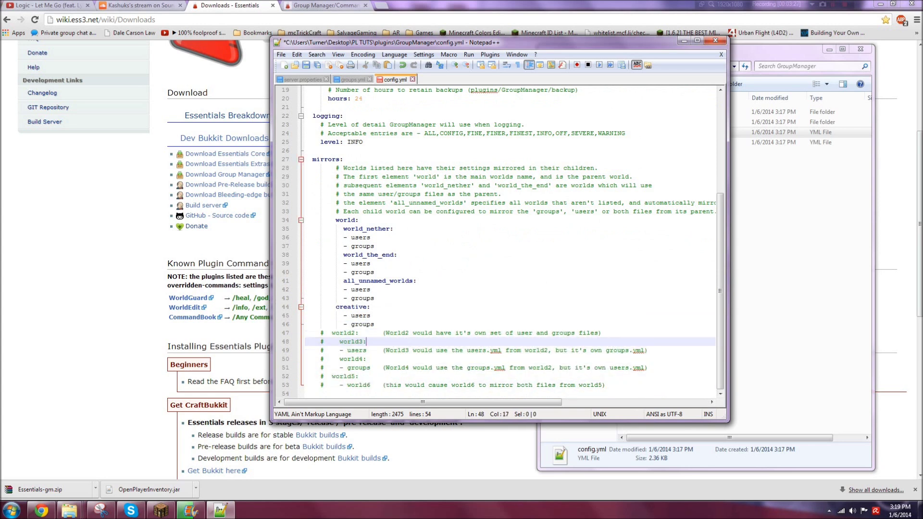
pyautogui.moveTo(375, 324); pyautogui.dragTo(304, 307)
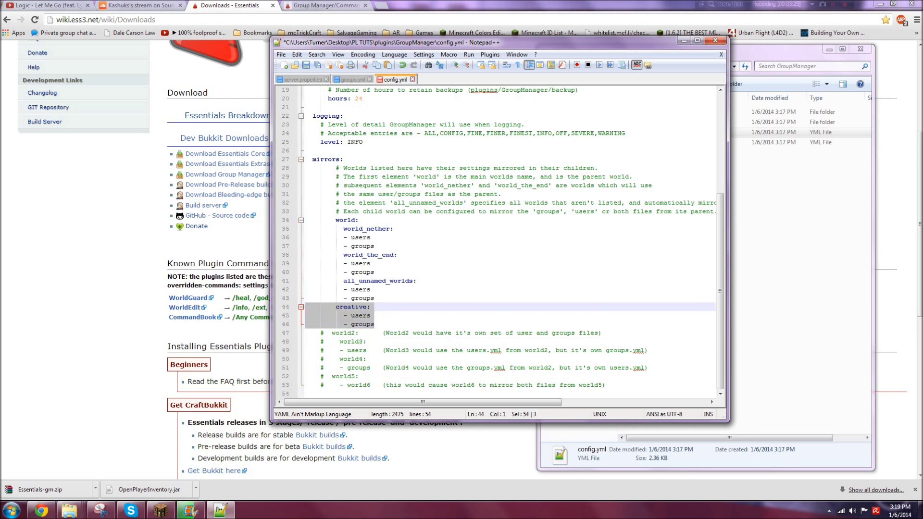
# Step: Delete the creative block with its users and groups lines from the mirrors section and save config.yml
pyautogui.press('BackSpace')
pyautogui.press('BackSpace')
pyautogui.hotkey('ctrl', 's')
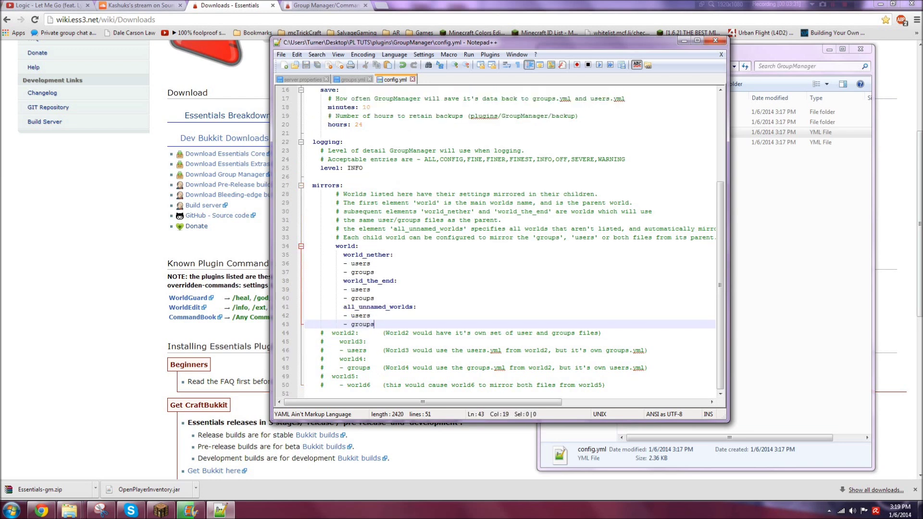
# Step: Close all other open files, then config.yml and the Notepad++ window
pyautogui.rightClick(399, 79)
pyautogui.click(423, 97)
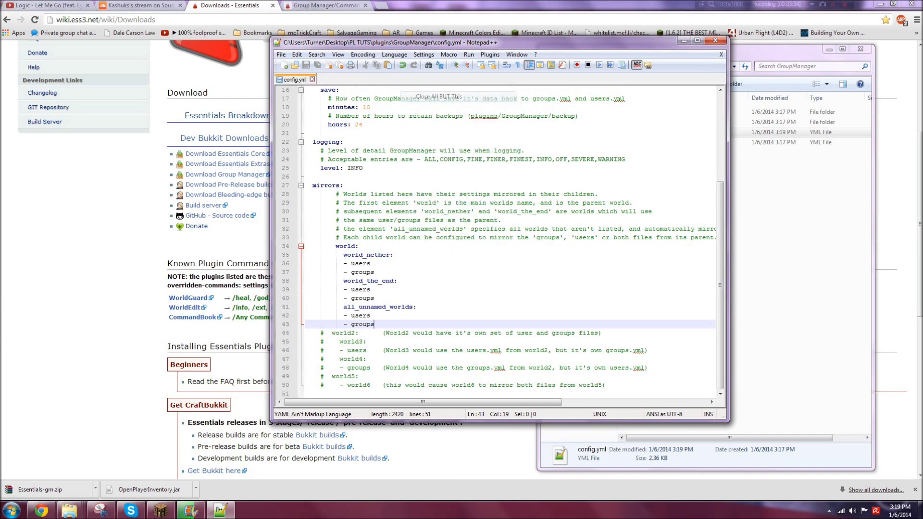
pyautogui.click(312, 79)
pyautogui.click(715, 40)
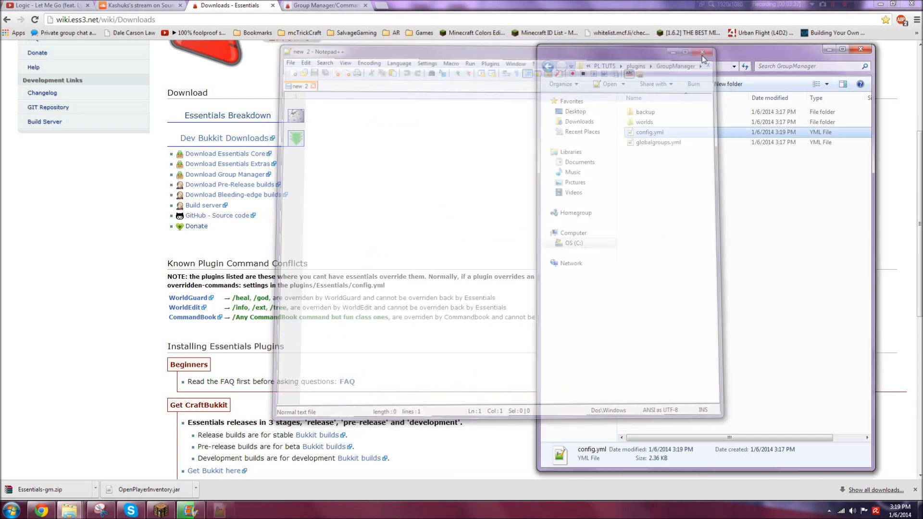
# Step: Open globalgroups.yml from the GroupManager folder and review its groupmanager and bukkit permission groups, especially the g:bukkit_moderator heading
pyautogui.doubleClick(640, 143)
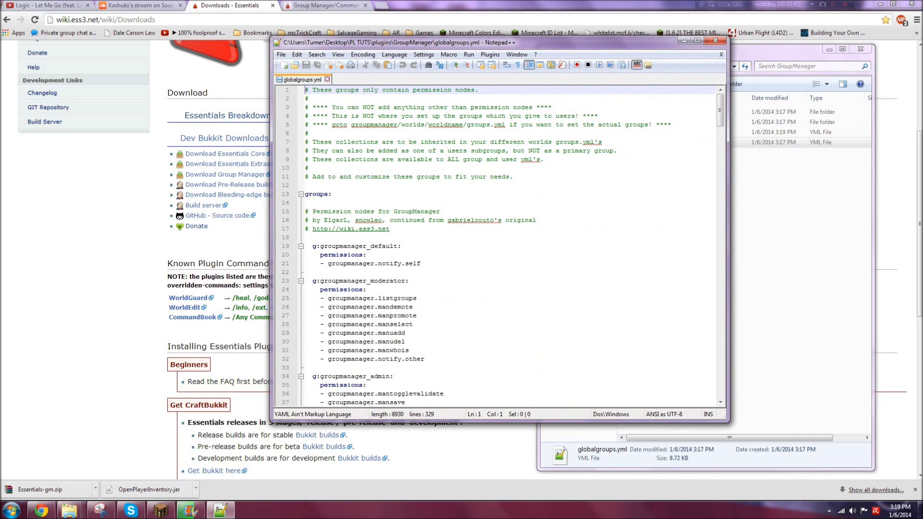
pyautogui.scroll(-15, 509, 246)
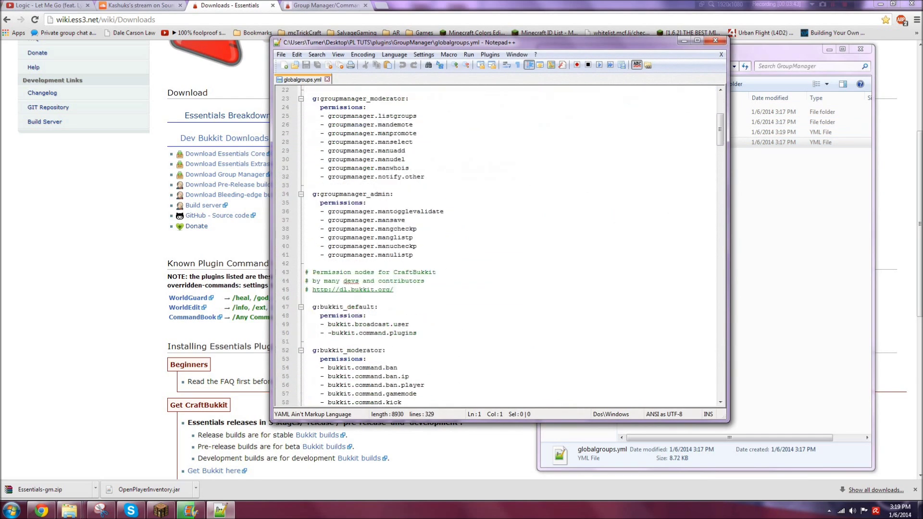
pyautogui.scroll(-6, 498, 246)
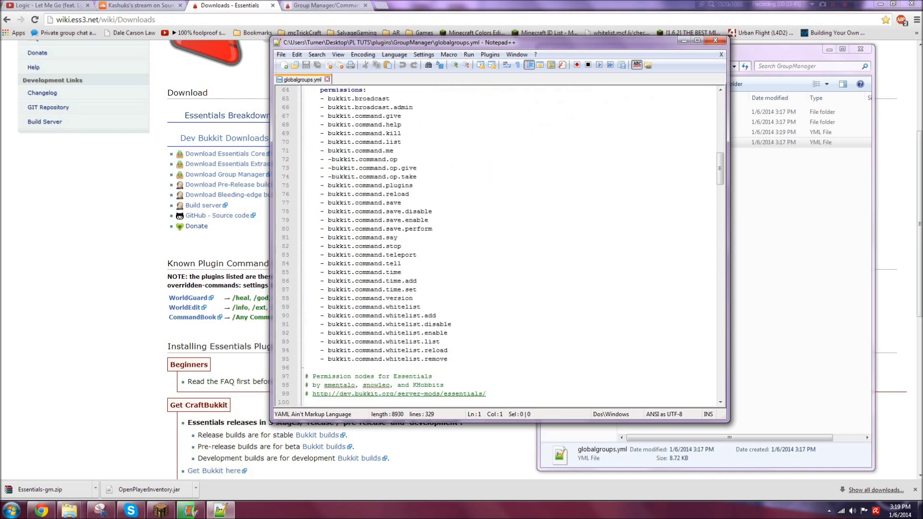
pyautogui.scroll(10, 502, 245)
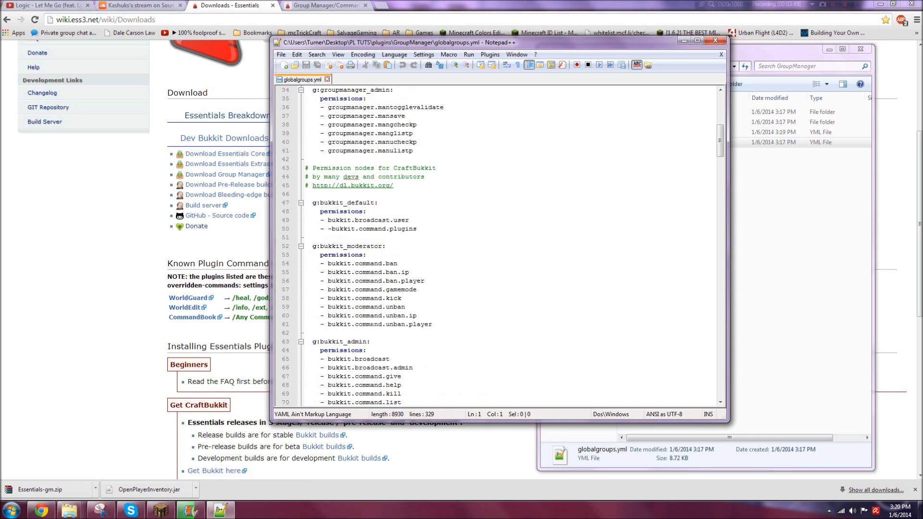
pyautogui.click(317, 246)
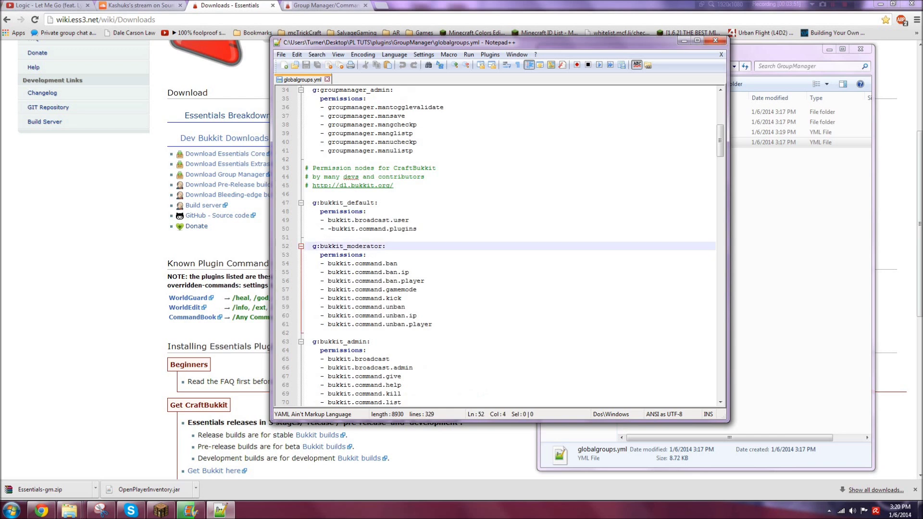
pyautogui.moveTo(316, 246); pyautogui.dragTo(313, 246)
pyautogui.click(320, 246)
pyautogui.moveTo(321, 246); pyautogui.dragTo(386, 247)
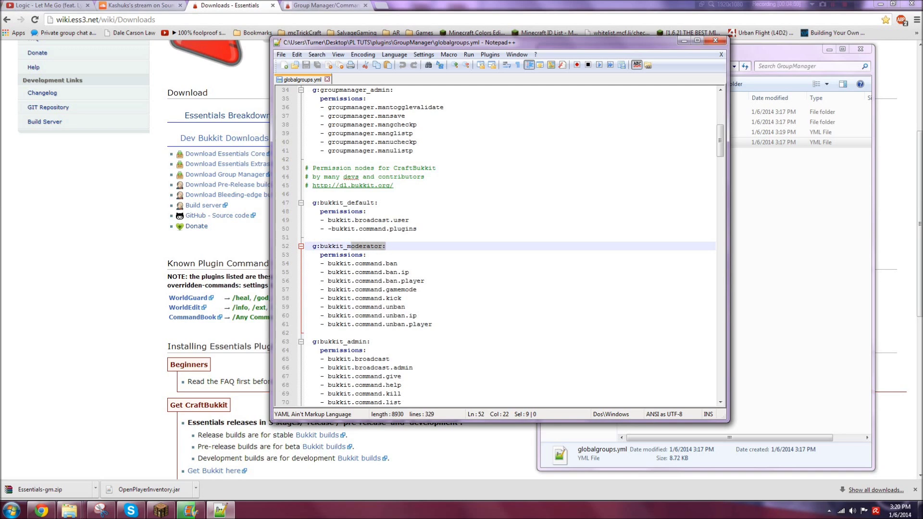
# Step: Review the Essentials permission groups in globalgroups.yml, return to the start of the file and close the editor
pyautogui.scroll(-17, 501, 245)
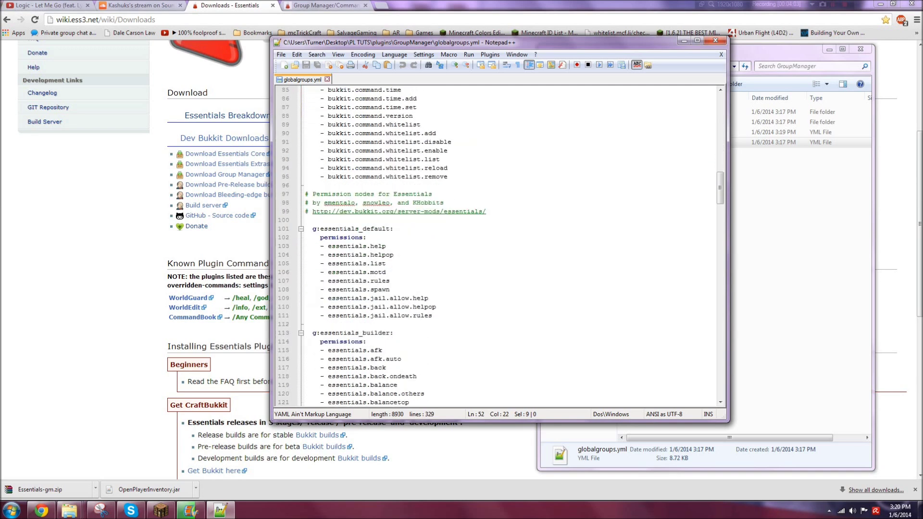
pyautogui.scroll(-20, 498, 245)
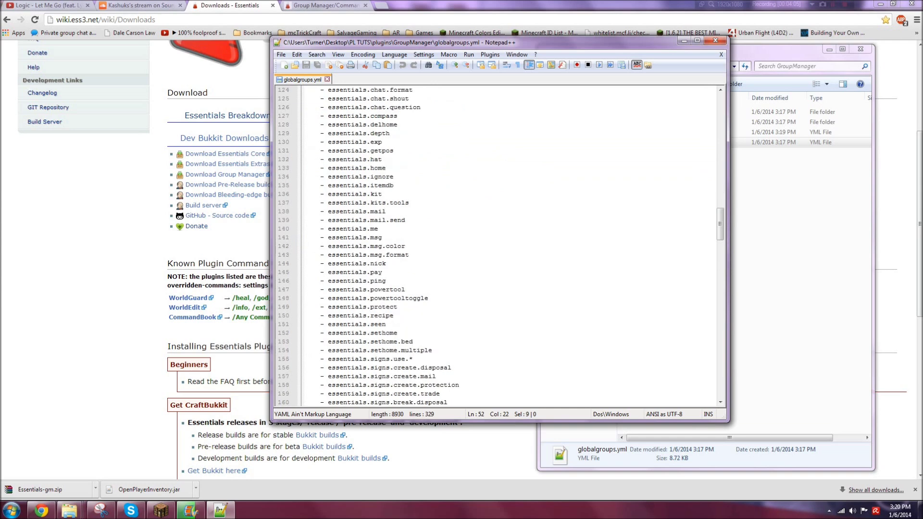
pyautogui.scroll(-6, 497, 246)
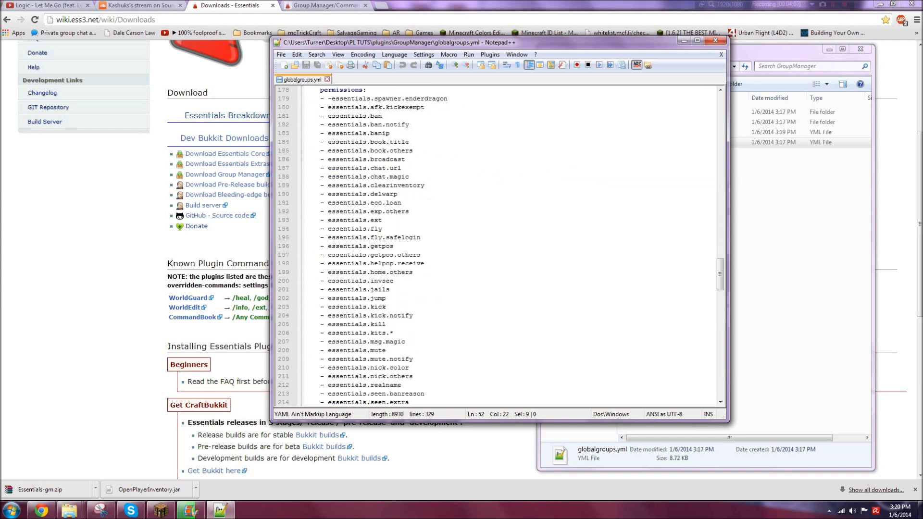
pyautogui.moveTo(326, 219); pyautogui.dragTo(416, 351)
pyautogui.click(415, 282)
pyautogui.moveTo(720, 276); pyautogui.dragTo(736, 95)
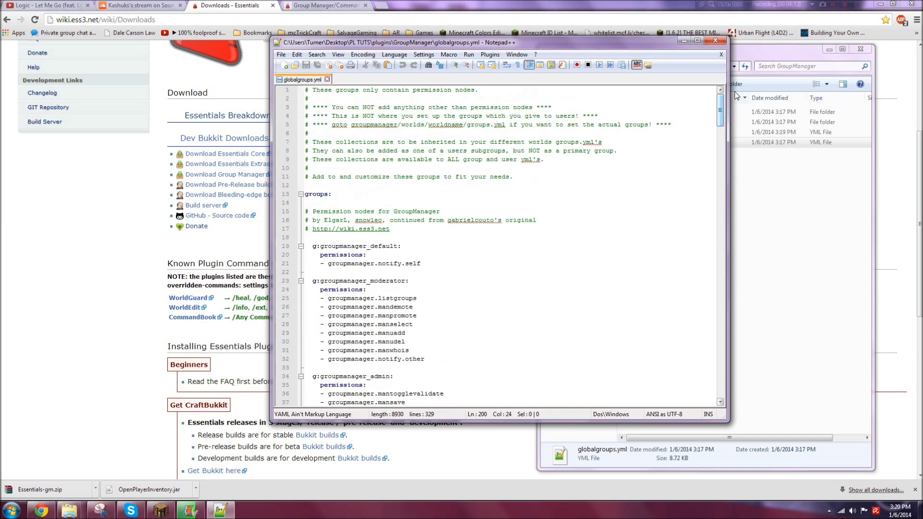
pyautogui.click(715, 41)
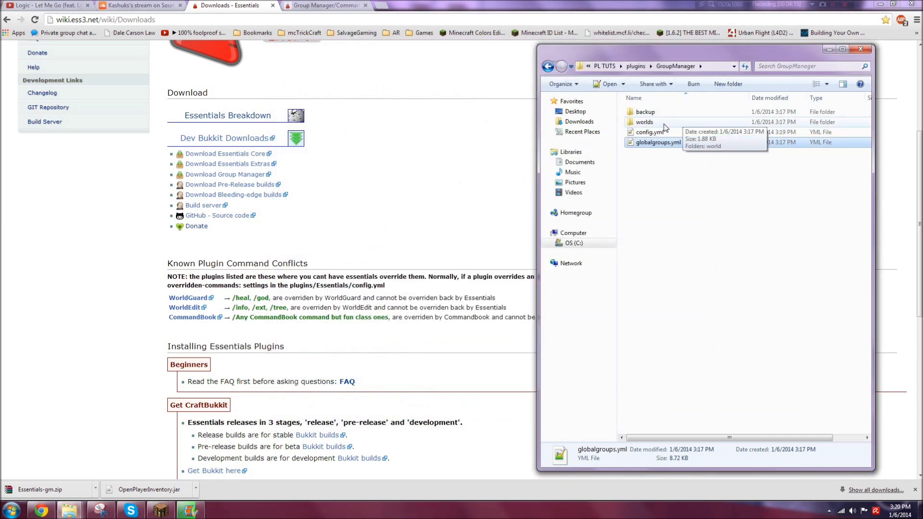
# Step: Inspect the contents of GroupManager's backup and worlds folders
pyautogui.doubleClick(645, 112)
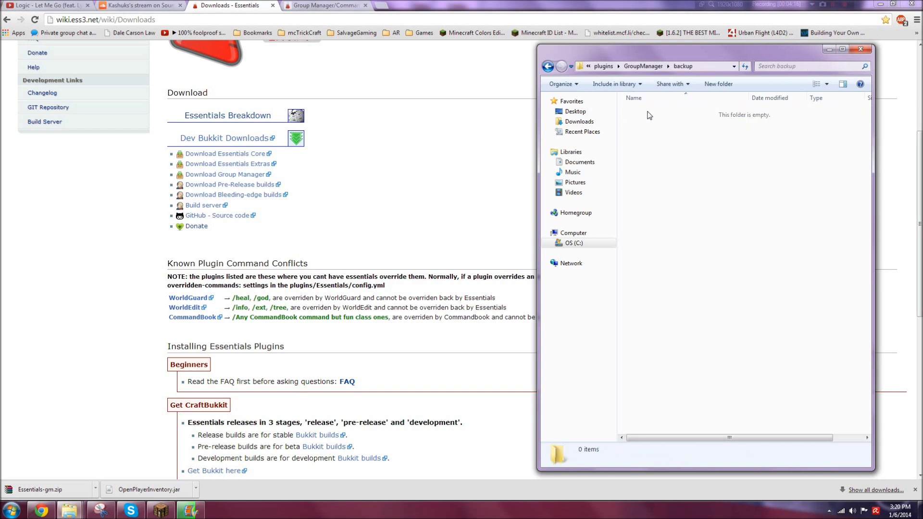
pyautogui.click(644, 67)
pyautogui.doubleClick(644, 123)
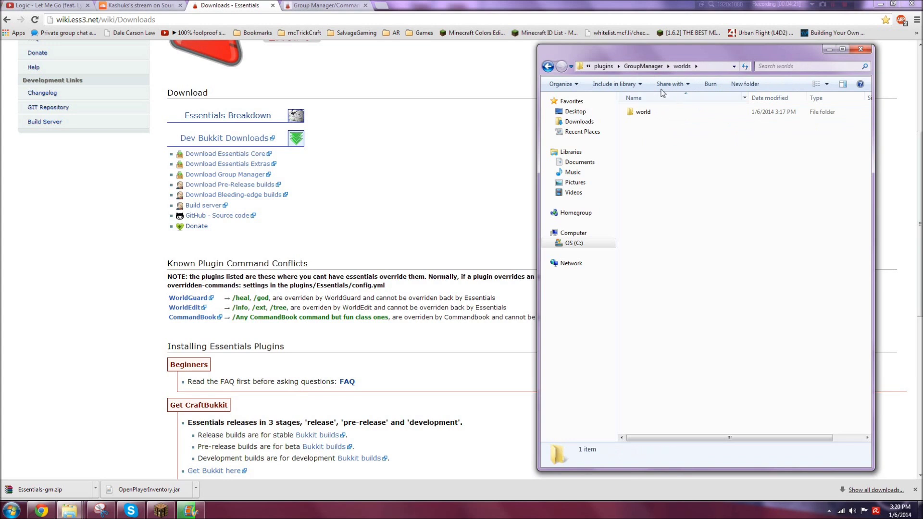
pyautogui.click(643, 66)
pyautogui.doubleClick(644, 124)
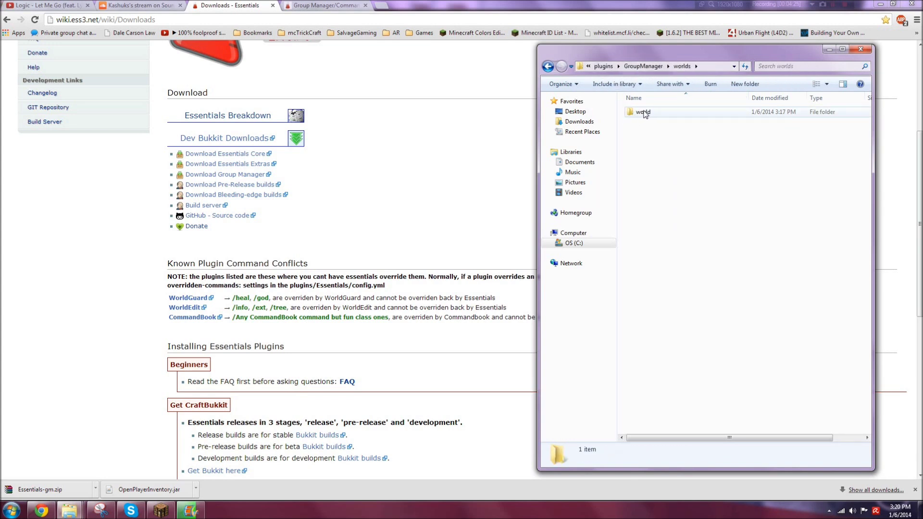
pyautogui.click(644, 113)
pyautogui.click(641, 129)
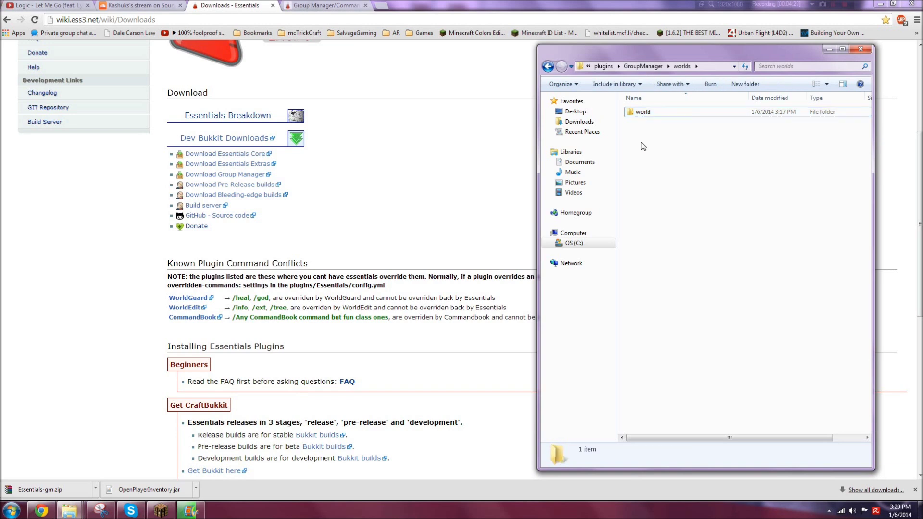
# Step: Open groups.yml from the world folder inside worlds and maximize the editor window
pyautogui.doubleClick(638, 114)
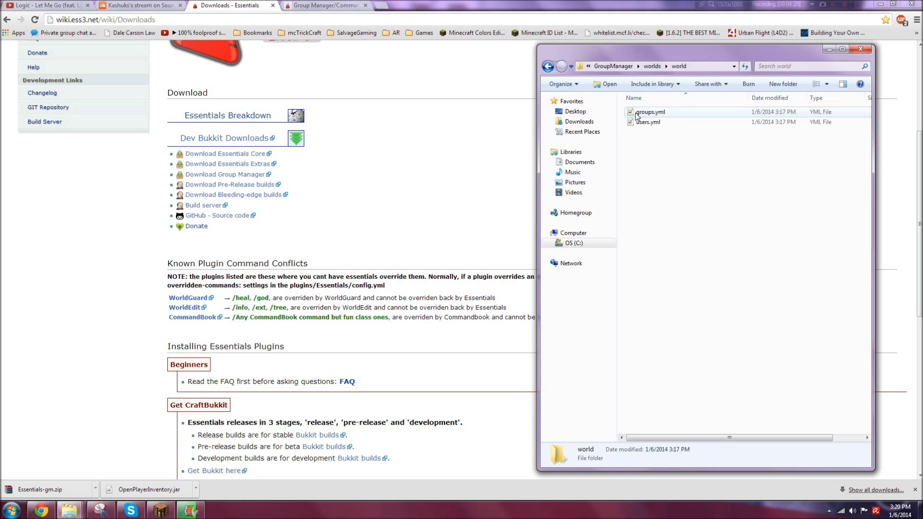
pyautogui.click(648, 115)
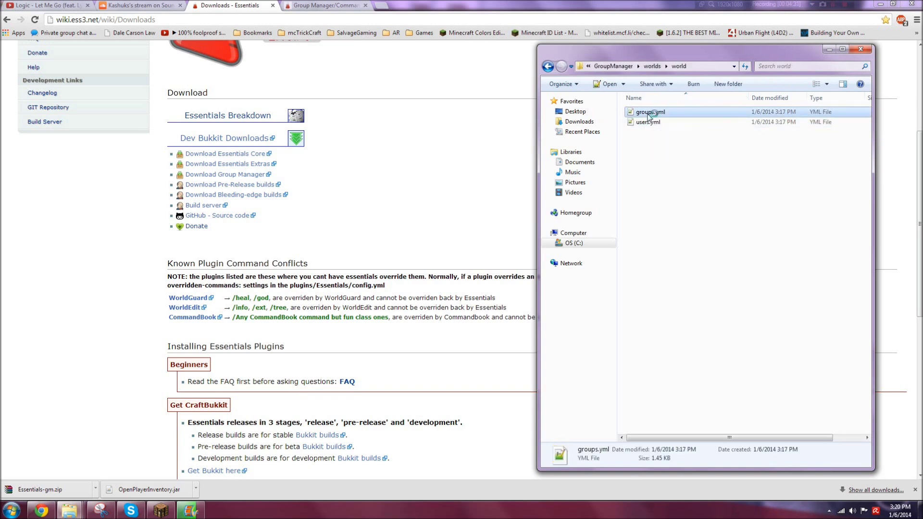
pyautogui.doubleClick(649, 115)
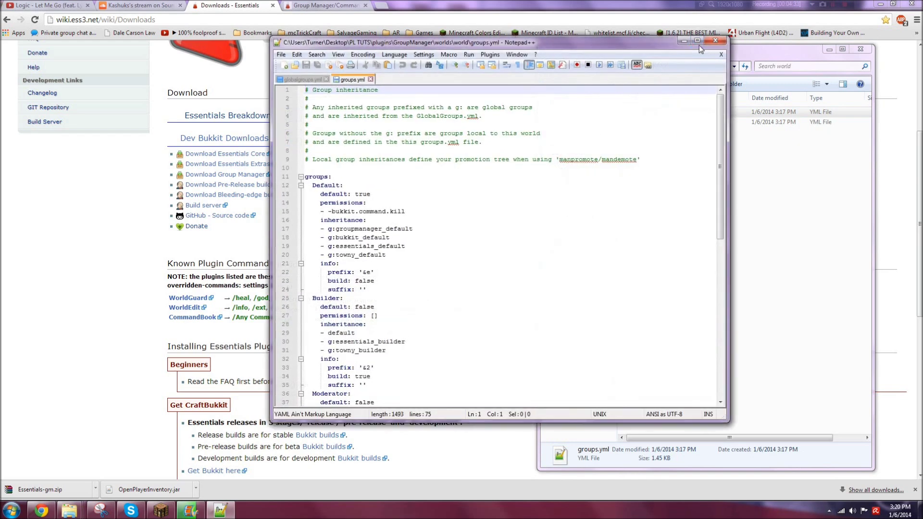
pyautogui.click(698, 42)
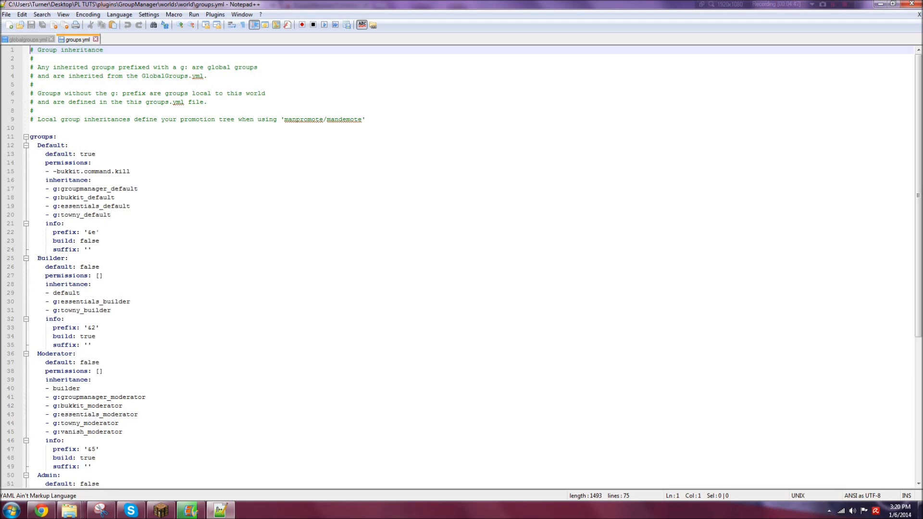
# Step: Remove the four inherited g: groups from the Default group and set its inheritance to an empty list, []
pyautogui.moveTo(95, 232); pyautogui.dragTo(88, 232)
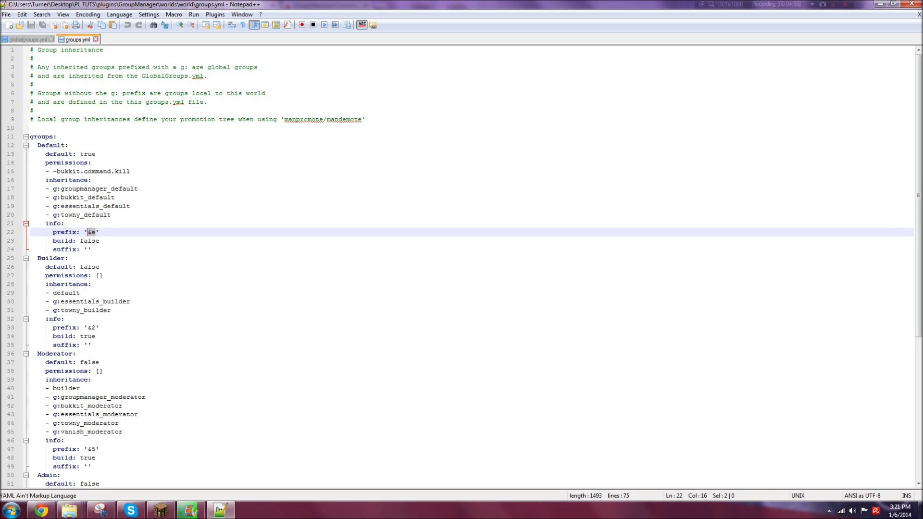
pyautogui.moveTo(111, 214); pyautogui.dragTo(72, 189)
pyautogui.click(72, 188)
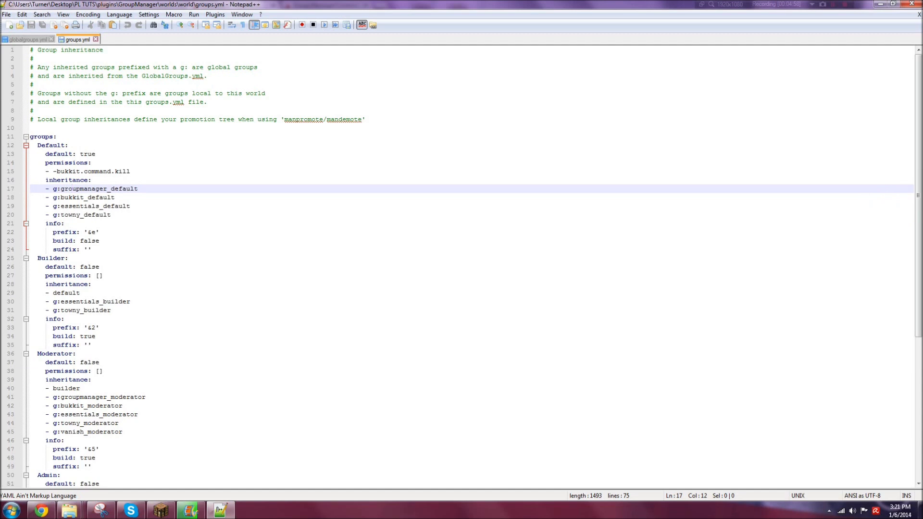
pyautogui.moveTo(111, 215); pyautogui.dragTo(30, 188)
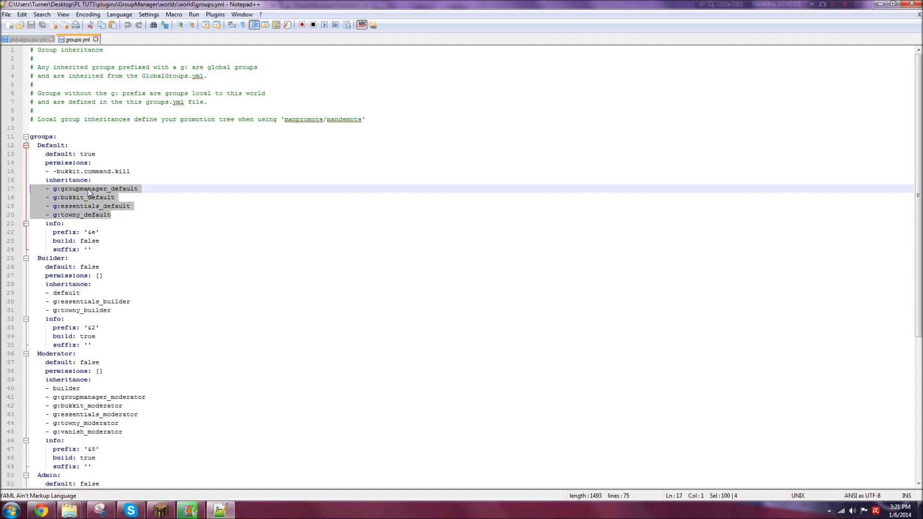
pyautogui.press('BackSpace')
pyautogui.press('BackSpace')
pyautogui.press('BackSpace')
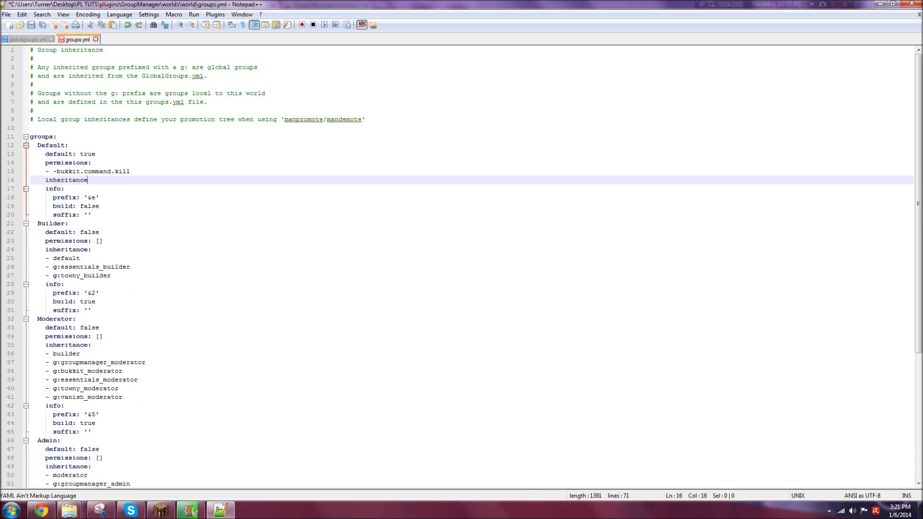
pyautogui.write(': []')
# Step: Delete the Builder, Moderator and Admin groups from groups.yml, leaving no blank line between Default and Owner
pyautogui.scroll(-3, 24, 224)
pyautogui.scroll(-3, 462, 267)
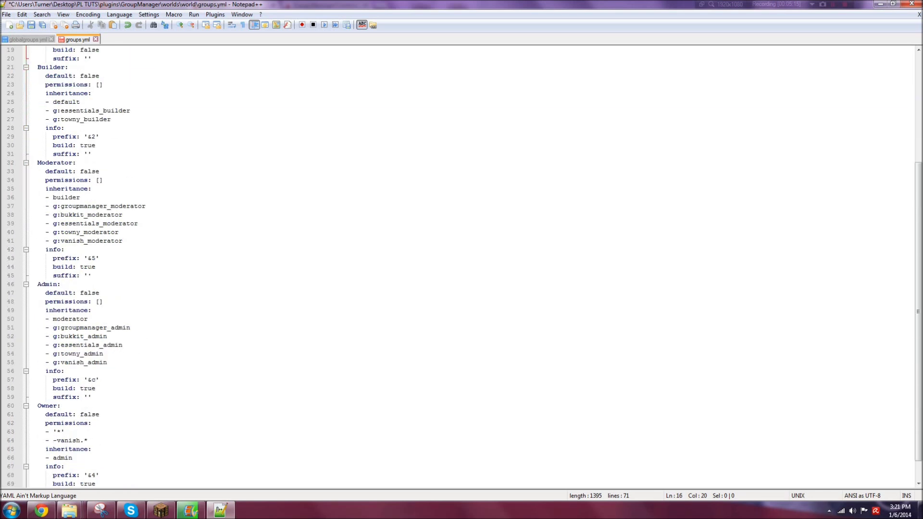
pyautogui.scroll(-1, 461, 267)
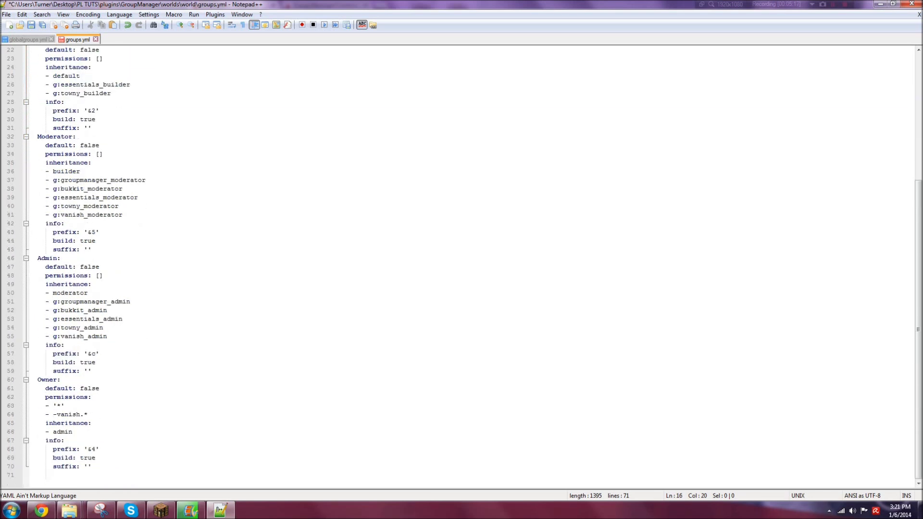
pyautogui.moveTo(110, 370); pyautogui.dragTo(30, 223)
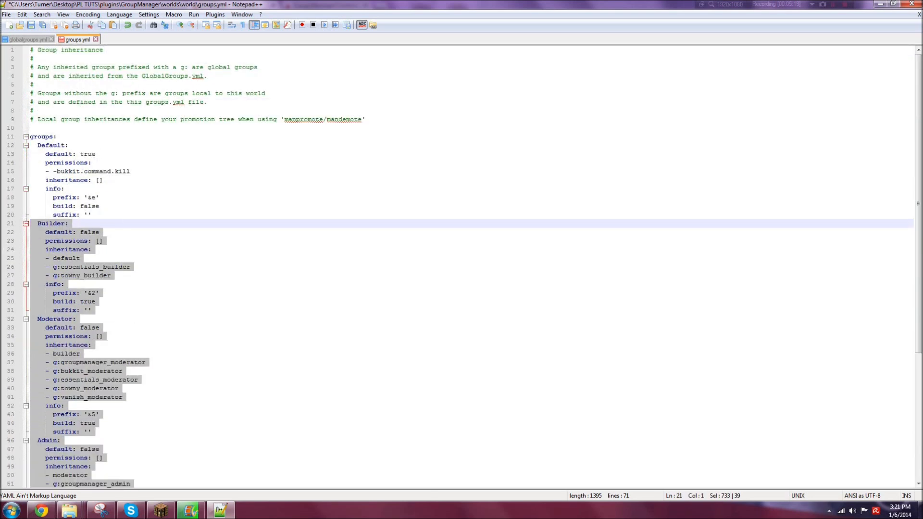
pyautogui.press('Delete')
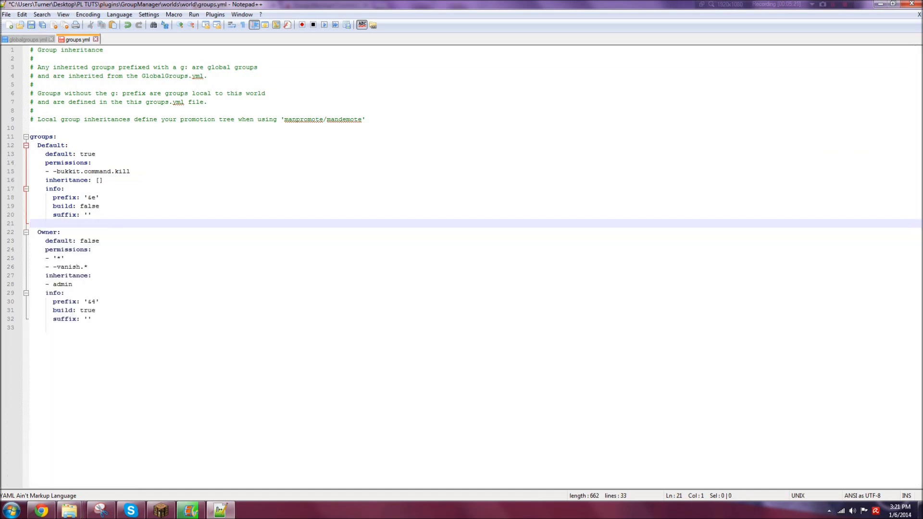
pyautogui.press('BackSpace')
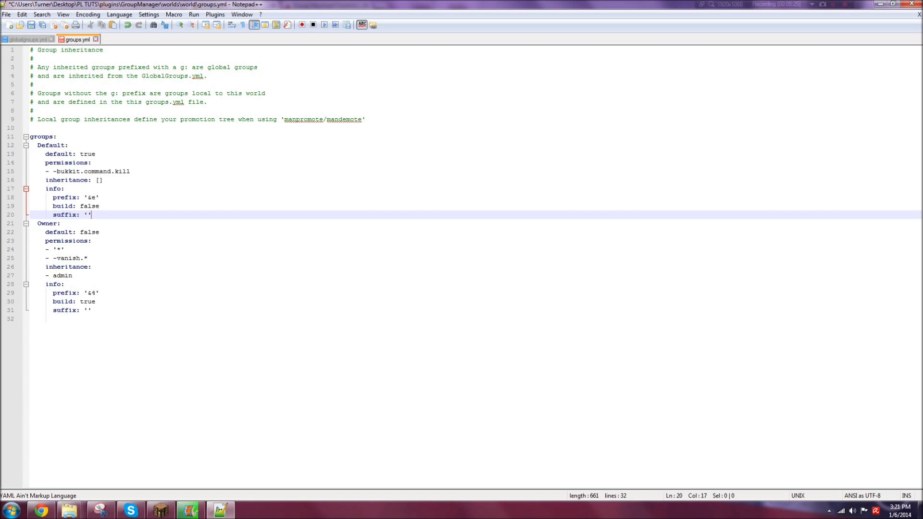
# Step: Add the permission essentials.fly as the first entry in the Default group's permissions list
pyautogui.doubleClick(51, 145)
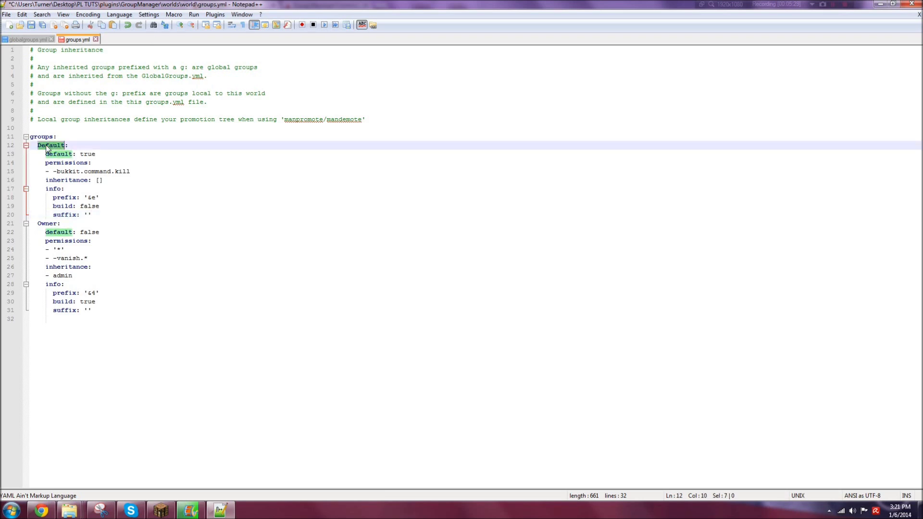
pyautogui.doubleClick(63, 154)
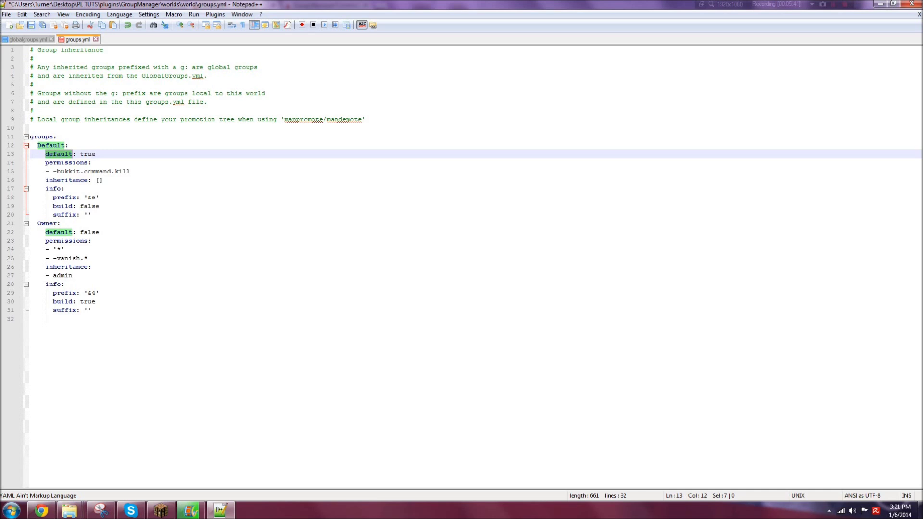
pyautogui.click(91, 162)
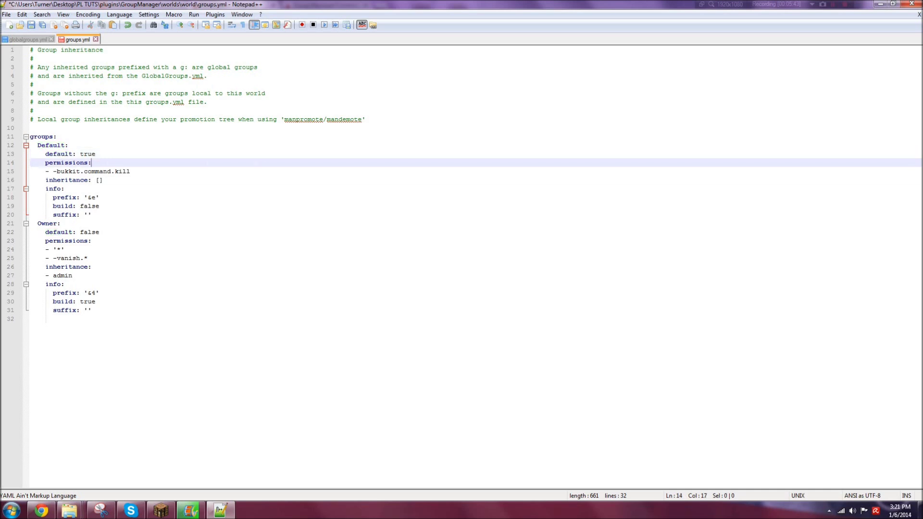
pyautogui.press('Return')
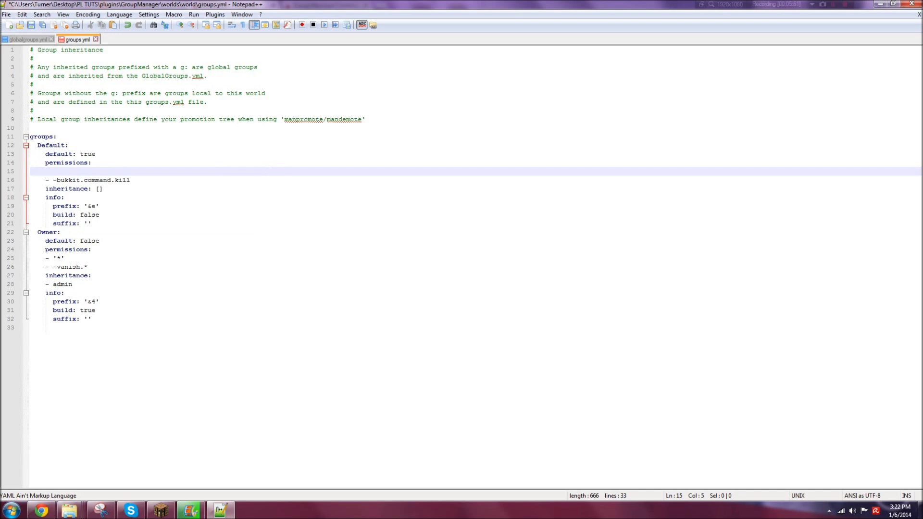
pyautogui.write('df')
pyautogui.press('BackSpace')
pyautogui.press('BackSpace')
pyautogui.press('BackSpace')
pyautogui.press('BackSpace')
pyautogui.press('BackSpace')
pyautogui.write('- essentials.fly')
pyautogui.press('Return')
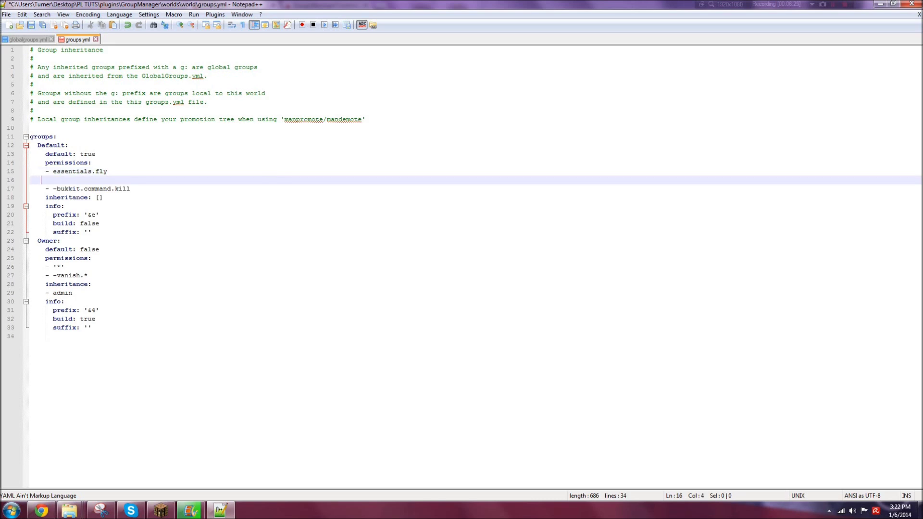
# Step: Add the permission spawn.creeper to the Default group below essentials.fly
pyautogui.write('-')
pyautogui.write('spawn.r')
pyautogui.write('reeper')
pyautogui.hotkey('shift', 'Left')
pyautogui.hotkey('shift', 'Left')
pyautogui.hotkey('shift', 'Left')
pyautogui.hotkey('shift', 'Left')
pyautogui.hotkey('shift', 'Left')
pyautogui.hotkey('shift', 'Left')
pyautogui.hotkey('shift', 'Left')
pyautogui.hotkey('shift', 'Left')
pyautogui.hotkey('shift', 'Left')
pyautogui.hotkey('shift', 'Left')
pyautogui.hotkey('shift', 'Left')
pyautogui.hotkey('shift', 'Left')
pyautogui.hotkey('shift', 'Left')
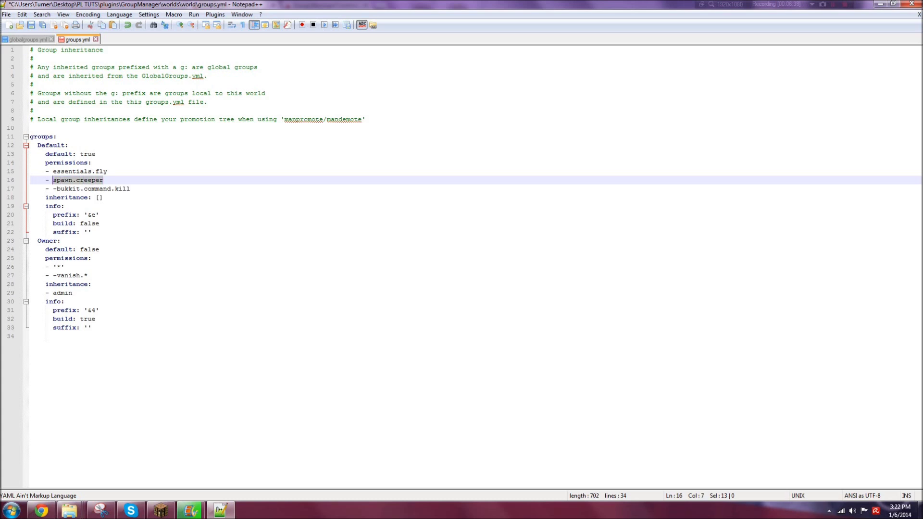
# Step: Examine the Default group's negated bukkit.command.kill permission and its inheritance entry
pyautogui.click(87, 188)
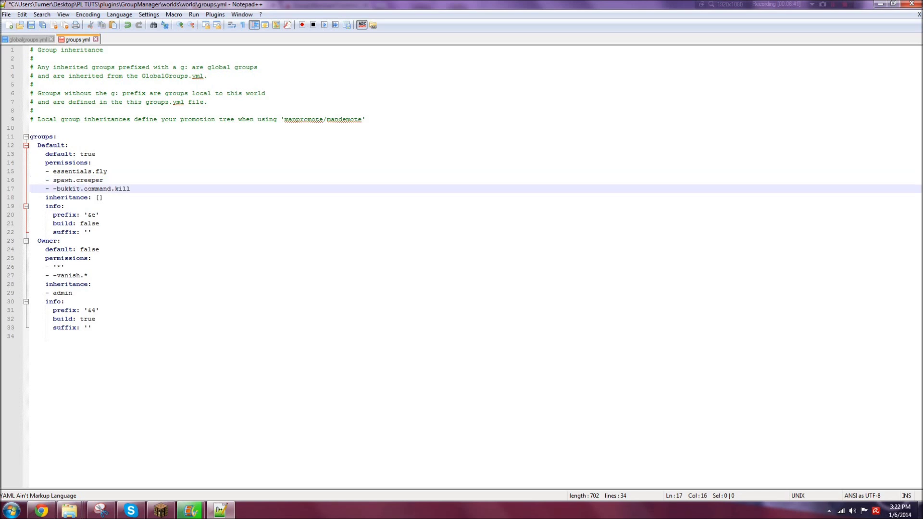
pyautogui.click(46, 190)
pyautogui.hotkey('shift', 'Right')
pyautogui.moveTo(56, 188); pyautogui.dragTo(130, 188)
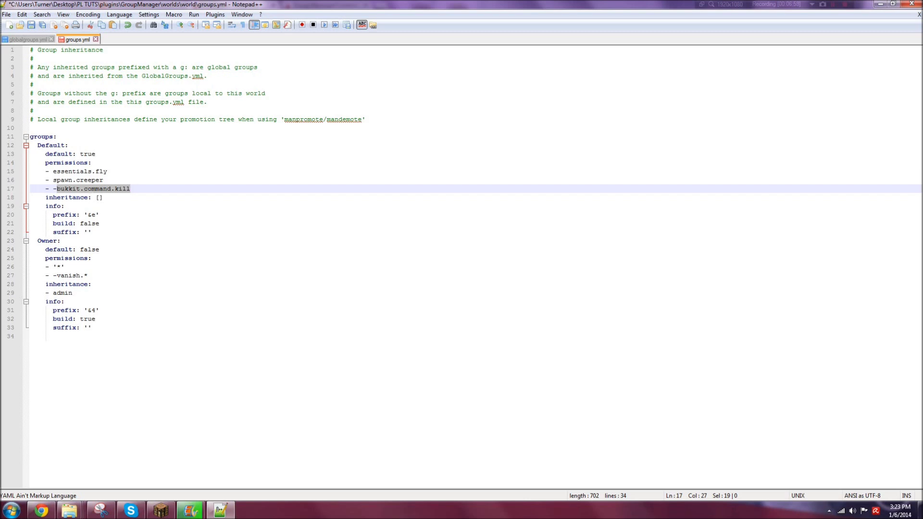
pyautogui.press('Down')
pyautogui.hotkey('shift', 'Left')
pyautogui.hotkey('shift', 'Left')
pyautogui.hotkey('shift', 'Left')
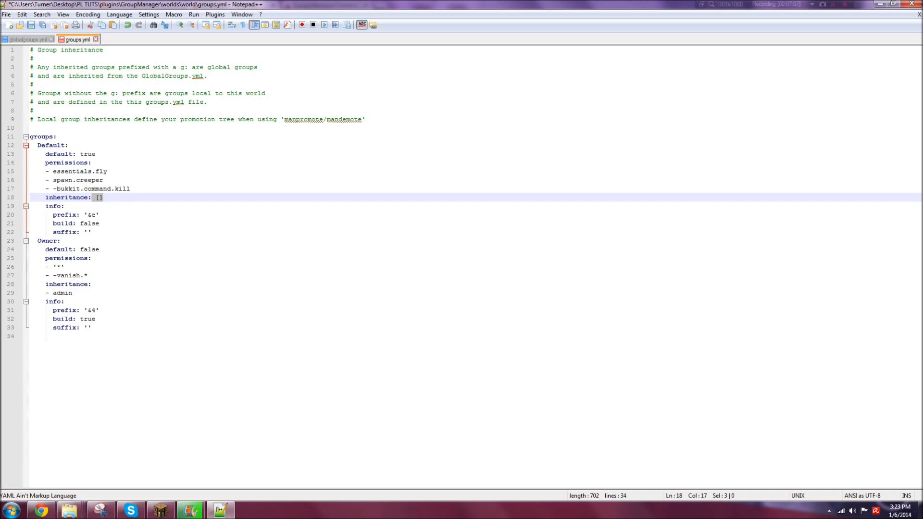
# Step: Set the Default group's prefix to 'Default | ' and its suffix to ' < - Noob haha!'
pyautogui.click(96, 214)
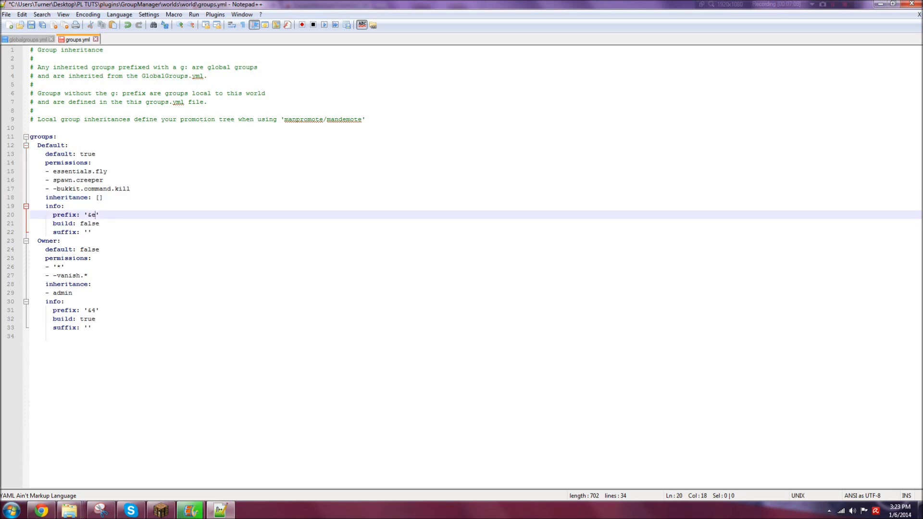
pyautogui.moveTo(95, 214); pyautogui.dragTo(87, 214)
pyautogui.press('BackSpace')
pyautogui.write('Default |')
pyautogui.click(88, 232)
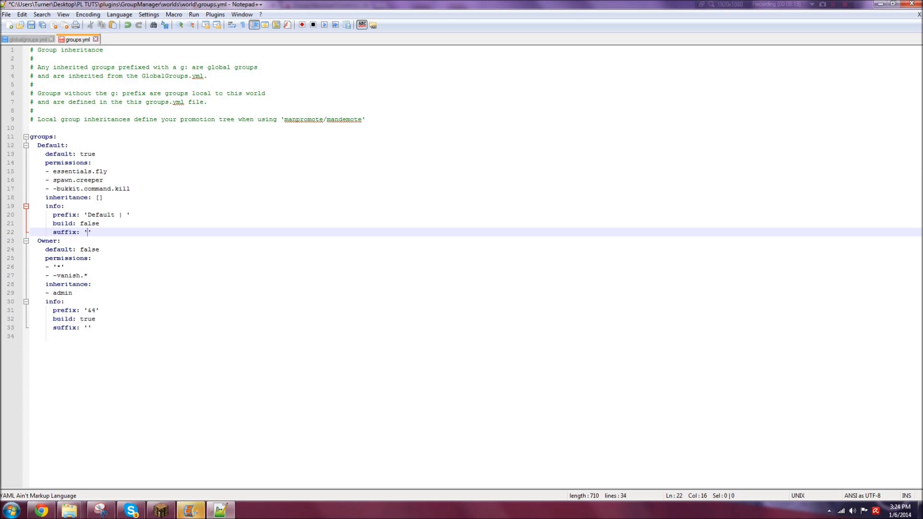
pyautogui.write('< - Noob haha!')
# Step: Duplicate the whole Default group block directly below itself, above the Owner group
pyautogui.moveTo(149, 232); pyautogui.dragTo(30, 145)
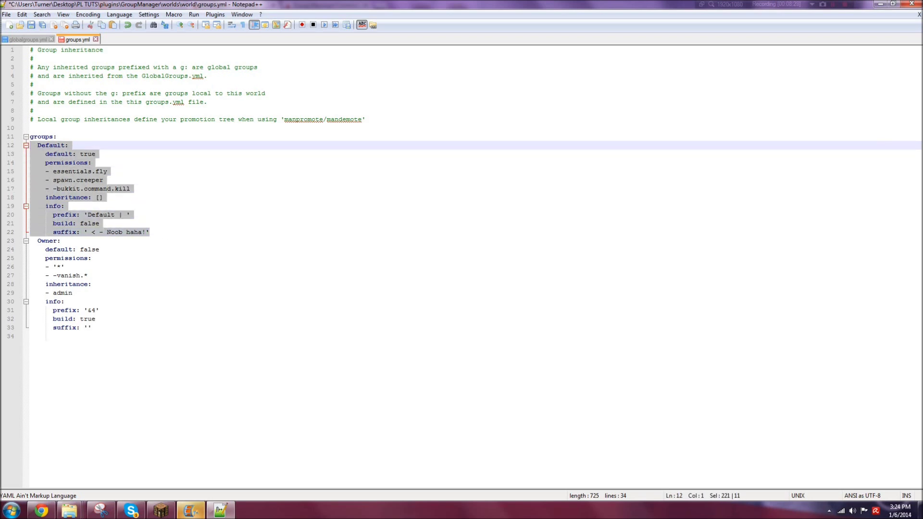
pyautogui.click(161, 232)
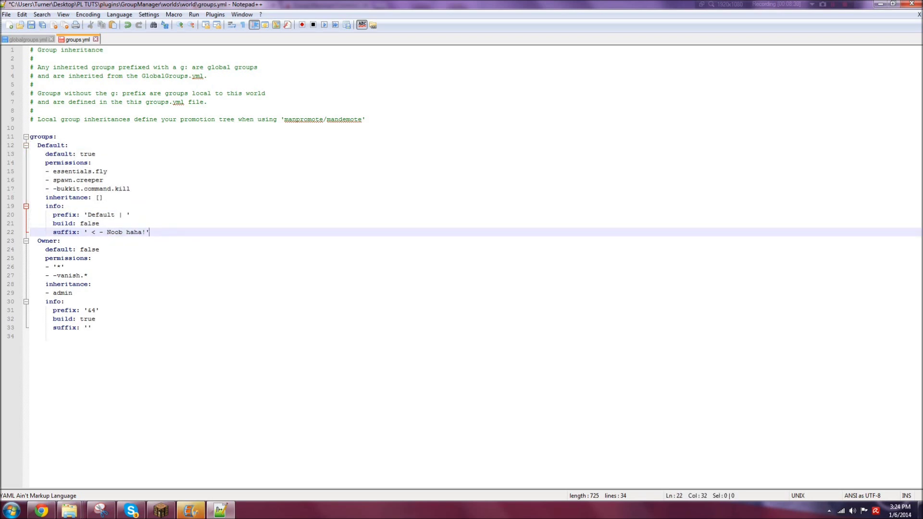
pyautogui.moveTo(149, 233); pyautogui.dragTo(30, 146)
pyautogui.hotkey('ctrl', 'c')
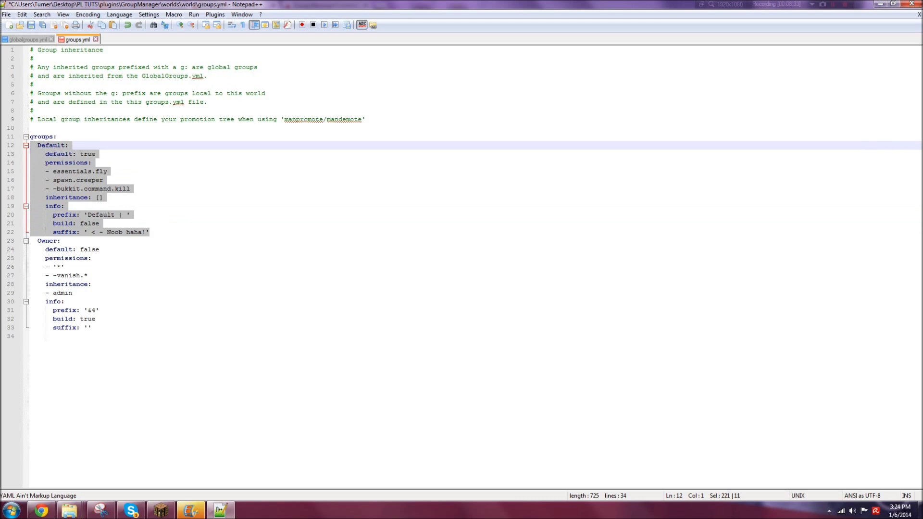
pyautogui.click(153, 232)
pyautogui.press('Return')
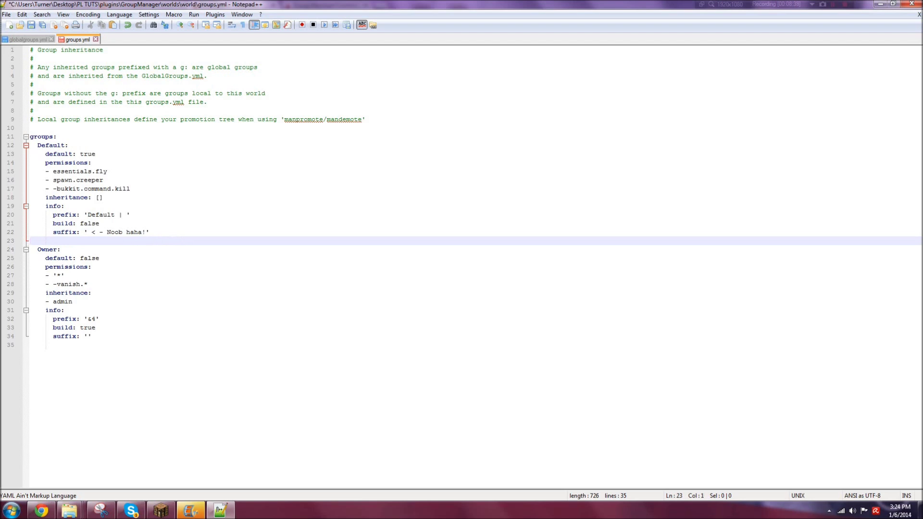
pyautogui.hotkey('ctrl', 'v')
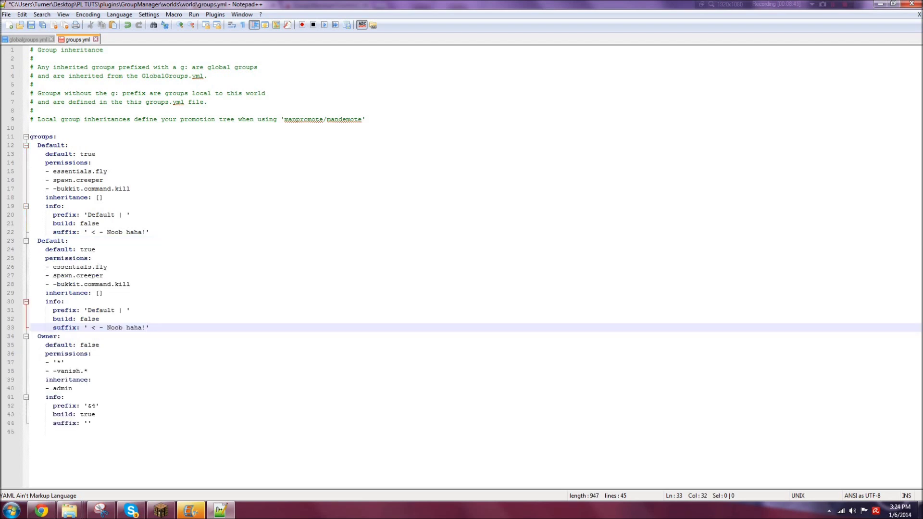
# Step: Rename the copied Default group to Member and set its default value to false
pyautogui.doubleClick(51, 241)
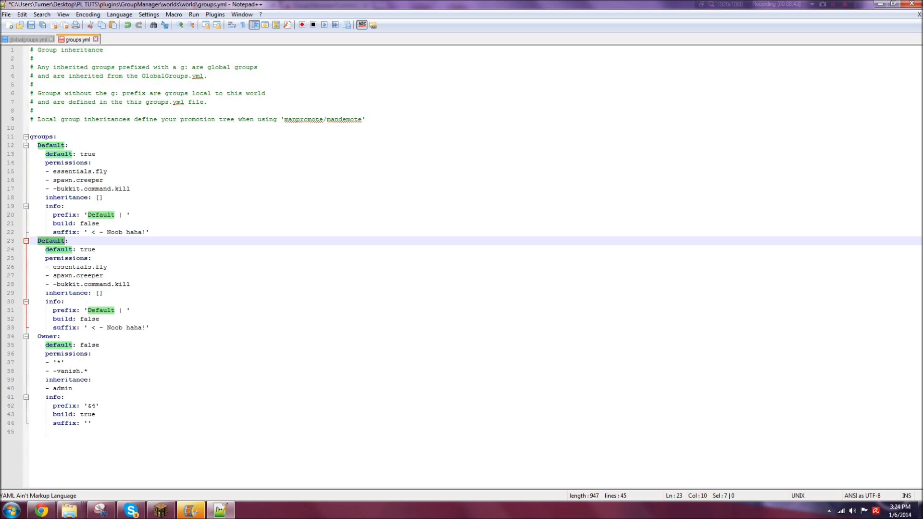
pyautogui.write('Member:')
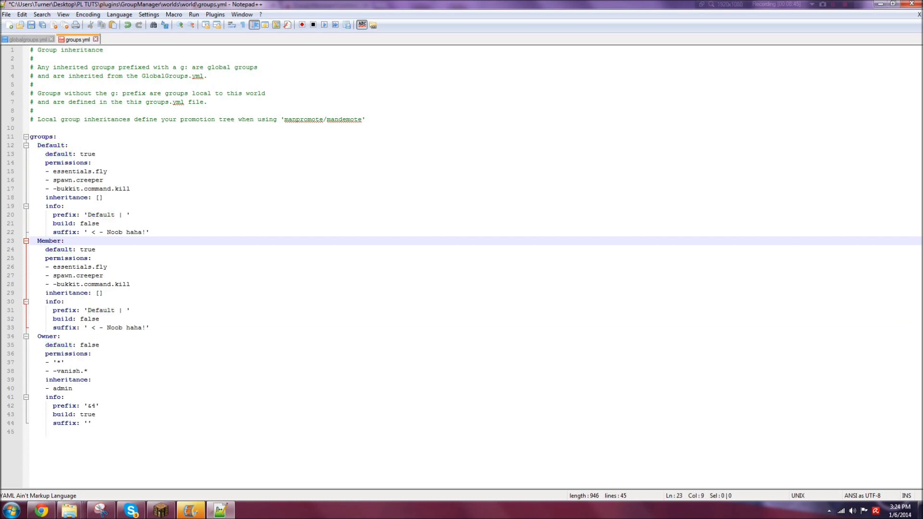
pyautogui.click(100, 250)
pyautogui.doubleClick(87, 250)
pyautogui.write('false')
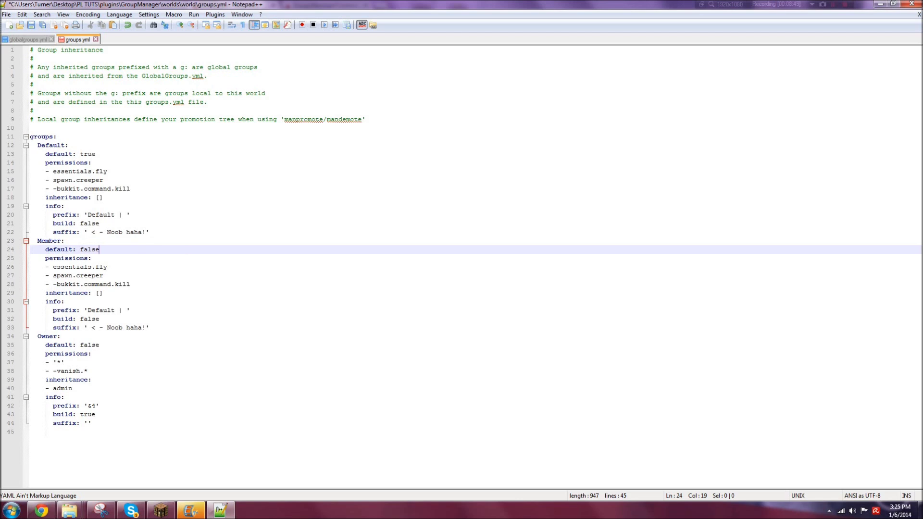
# Step: Replace essentials.fly with essentials.gamemode in the Member group's permissions
pyautogui.moveTo(30, 336); pyautogui.dragTo(29, 145)
pyautogui.click(99, 215)
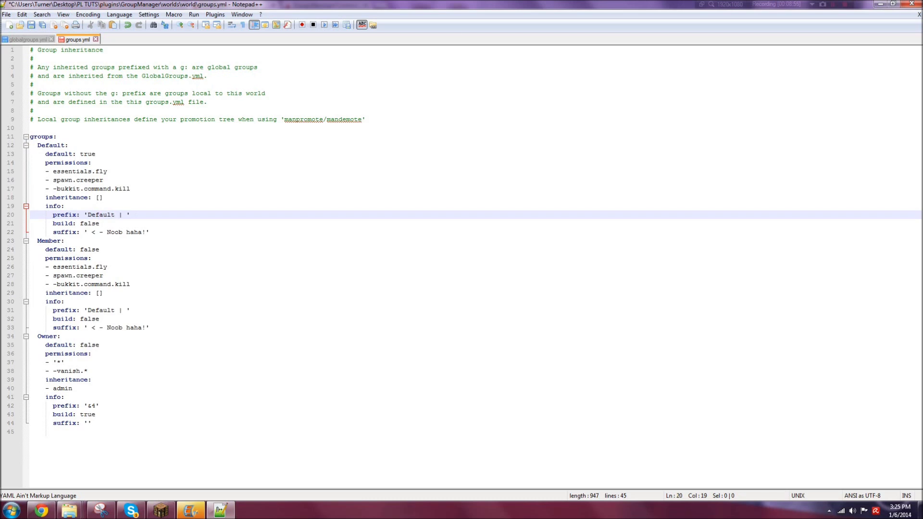
pyautogui.click(87, 258)
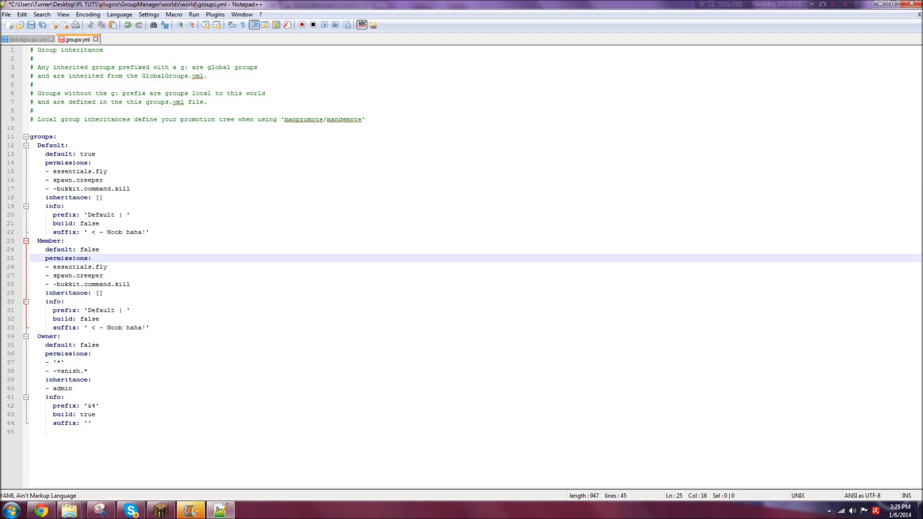
pyautogui.click(45, 267)
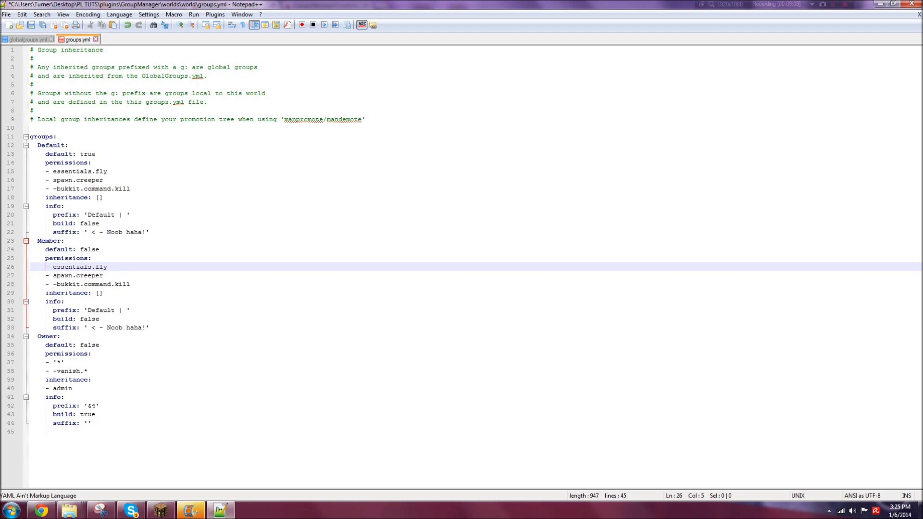
pyautogui.press('End')
pyautogui.hotkey('ctrl', 'shift', 'Left')
pyautogui.write('gamemode1')
pyautogui.press('BackSpace')
# Step: Replace spawn.creeper with essentials.tp in the Member group's permissions
pyautogui.press('Down')
pyautogui.hotkey('ctrl', 'shift', 'Left')
pyautogui.hotkey('ctrl', 'shift', 'Left')
pyautogui.hotkey('ctrl', 'shift', 'Left')
pyautogui.hotkey('shift', 'Right')
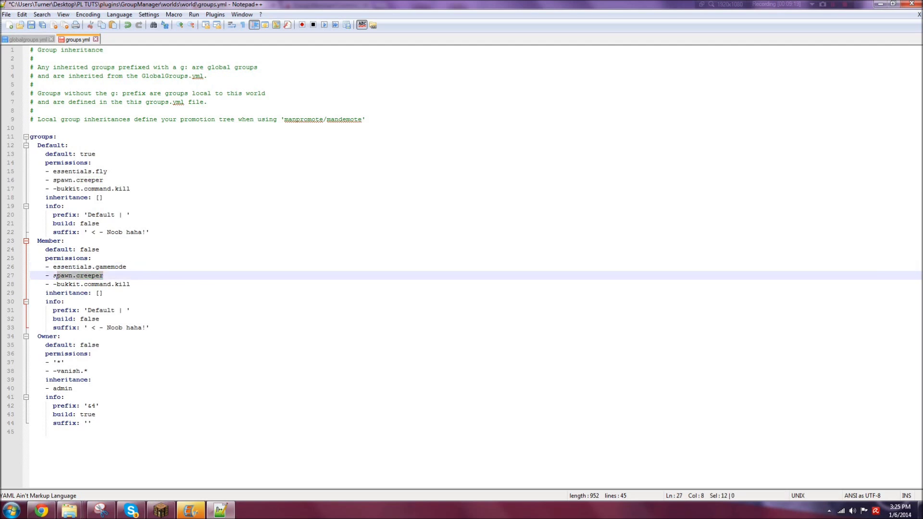
pyautogui.hotkey('shift', 'Left')
pyautogui.write('essenti')
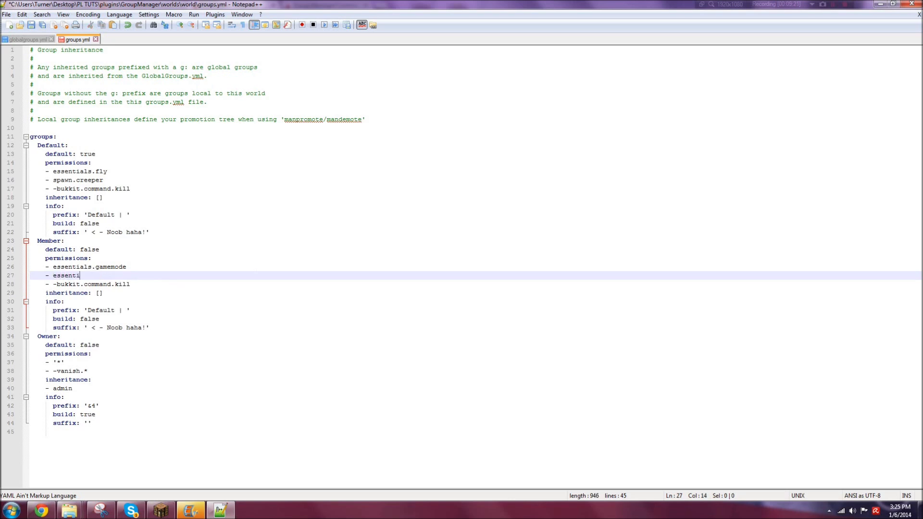
pyautogui.write('als.tp')
# Step: Change the Member group's negated bukkit.command.kill permission to -essentials.nuke
pyautogui.press('Down')
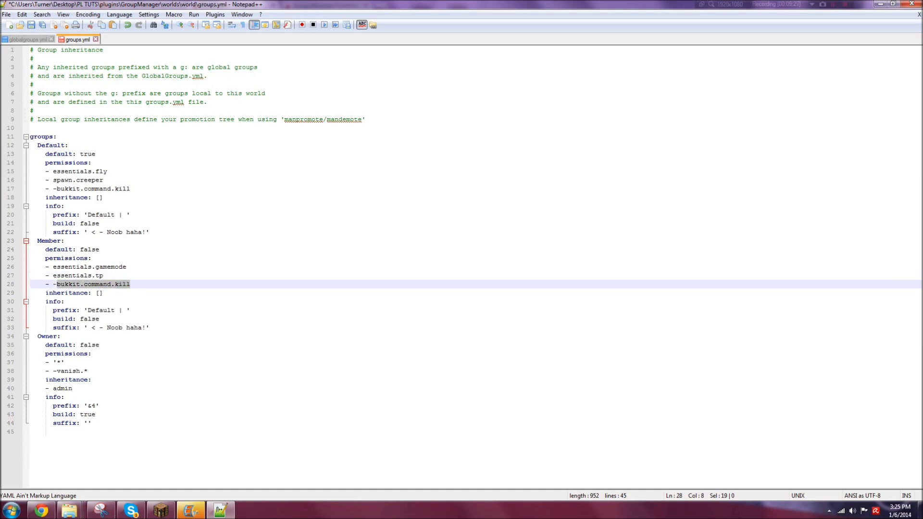
pyautogui.press('End')
pyautogui.hotkey('ctrl', 'shift', 'Left')
pyautogui.hotkey('ctrl', 'shift', 'Left')
pyautogui.hotkey('ctrl', 'shift', 'Left')
pyautogui.hotkey('ctrl', 'shift', 'Left')
pyautogui.hotkey('ctrl', 'shift', 'Left')
pyautogui.write('essentials.')
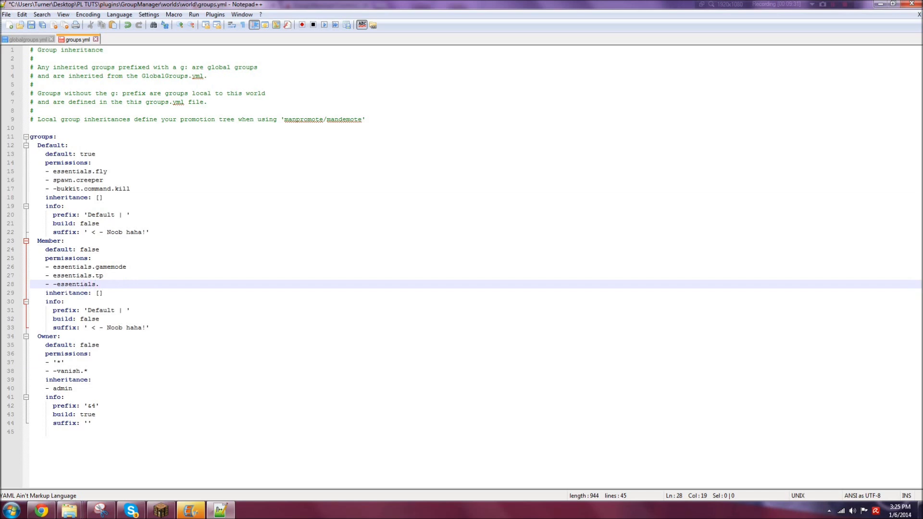
pyautogui.write('nuke')
# Step: Replace the Member group's empty inheritance list with a '- default' entry on its own line
pyautogui.press('Down')
pyautogui.hotkey('shift', 'Left')
pyautogui.hotkey('shift', 'Left')
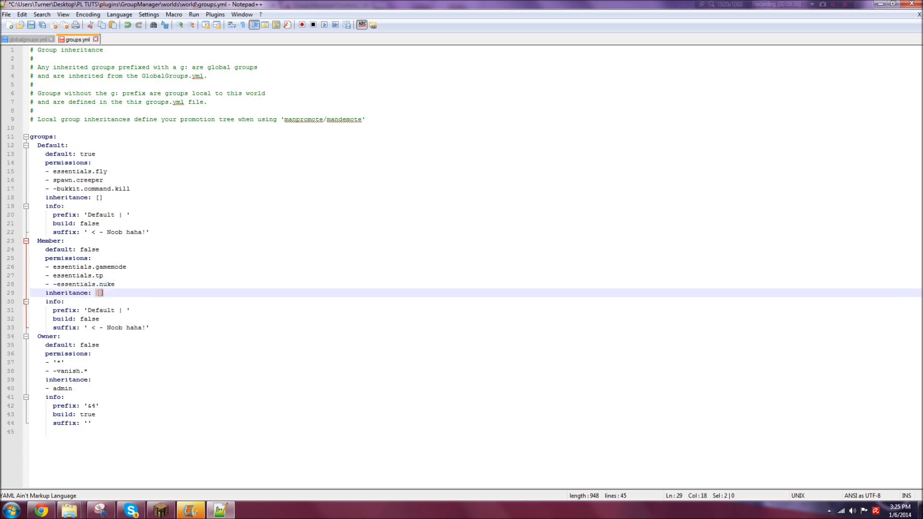
pyautogui.press('BackSpace')
pyautogui.press('Return')
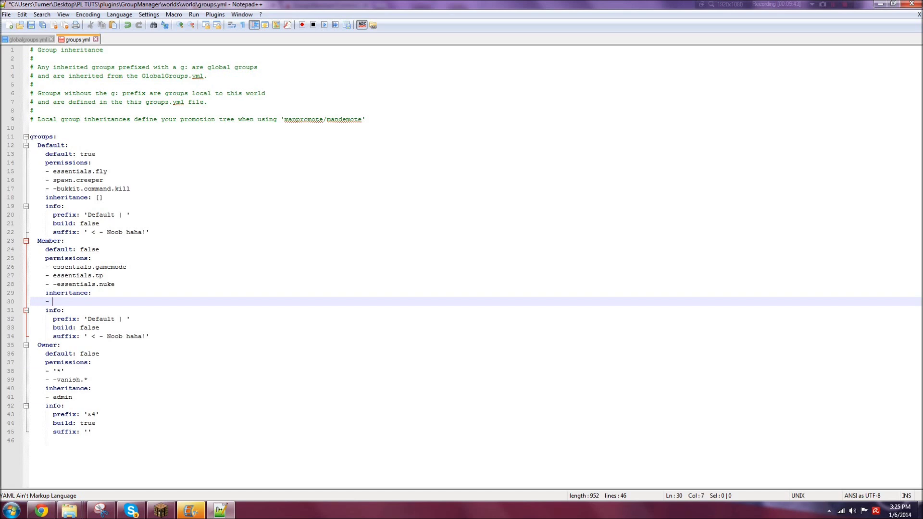
pyautogui.write('- default')
# Step: Compare the Member group's inheritance and permissions with the permissions of the Default group
pyautogui.moveTo(80, 301); pyautogui.dragTo(45, 292)
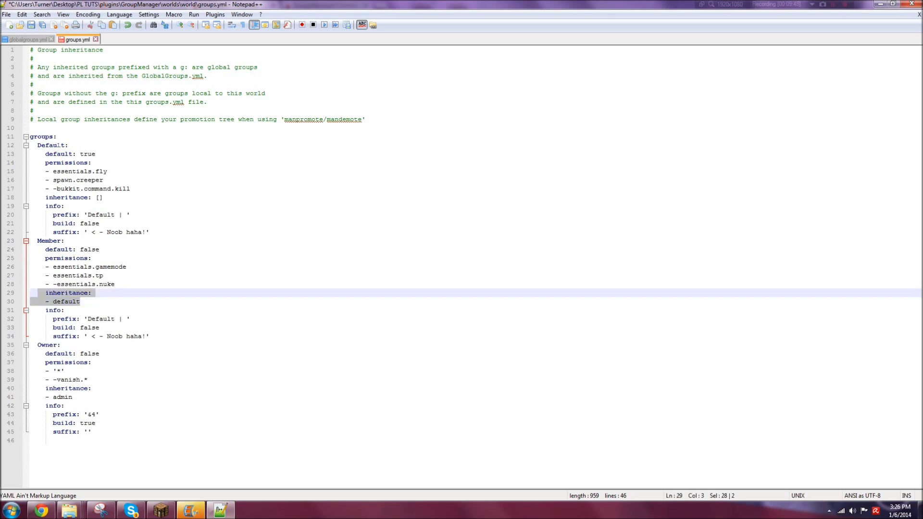
pyautogui.moveTo(68, 145); pyautogui.dragTo(57, 145)
pyautogui.moveTo(80, 301); pyautogui.dragTo(29, 241)
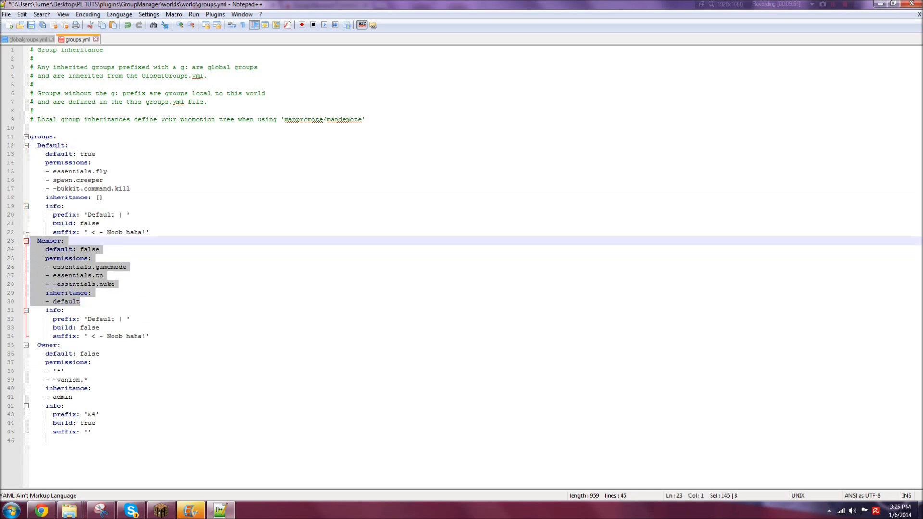
pyautogui.moveTo(102, 197); pyautogui.dragTo(30, 171)
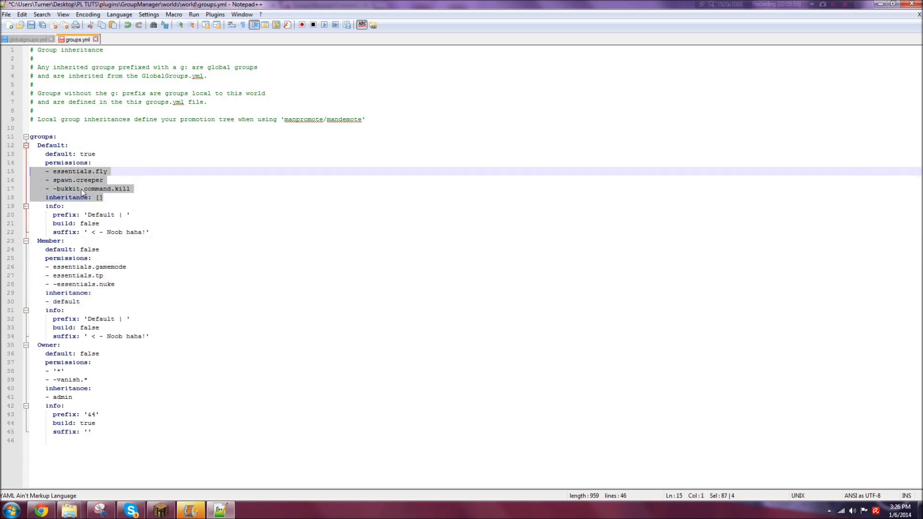
pyautogui.moveTo(130, 188); pyautogui.dragTo(57, 171)
pyautogui.moveTo(114, 284); pyautogui.dragTo(49, 267)
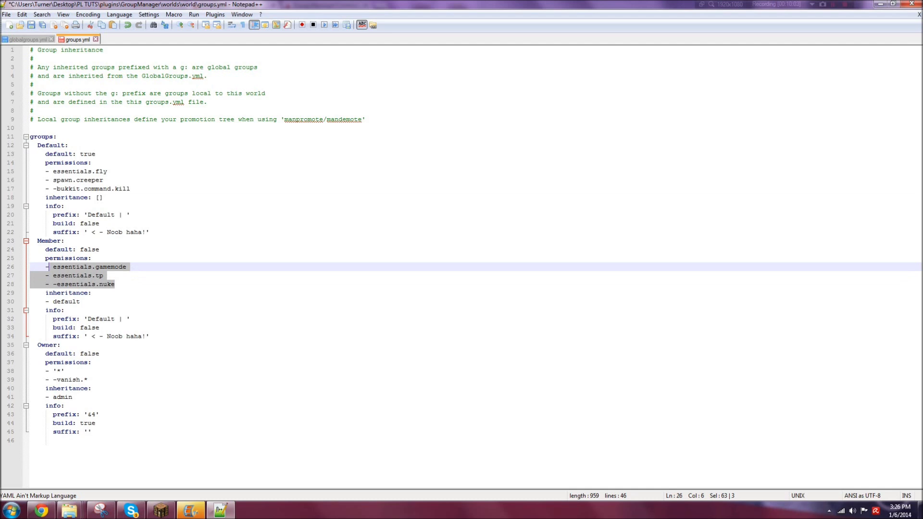
# Step: Change the Member group's prefix to 'Member | ' and its suffix to ' < - Not a Noob'
pyautogui.moveTo(115, 319); pyautogui.dragTo(87, 319)
pyautogui.write('Member')
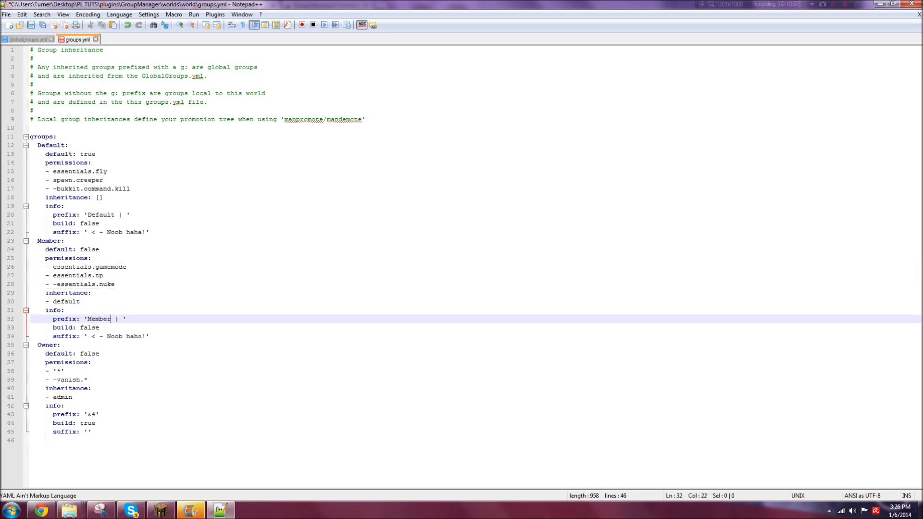
pyautogui.moveTo(146, 336); pyautogui.dragTo(107, 337)
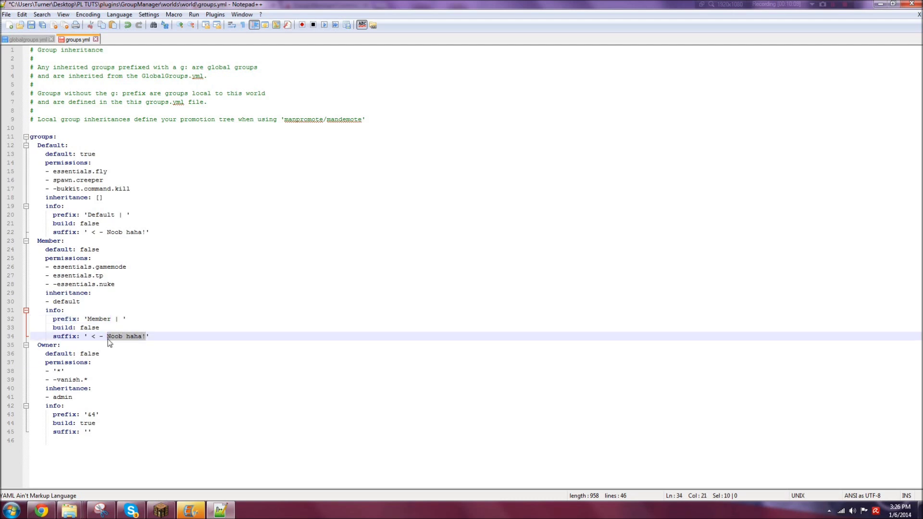
pyautogui.write('Not a N')
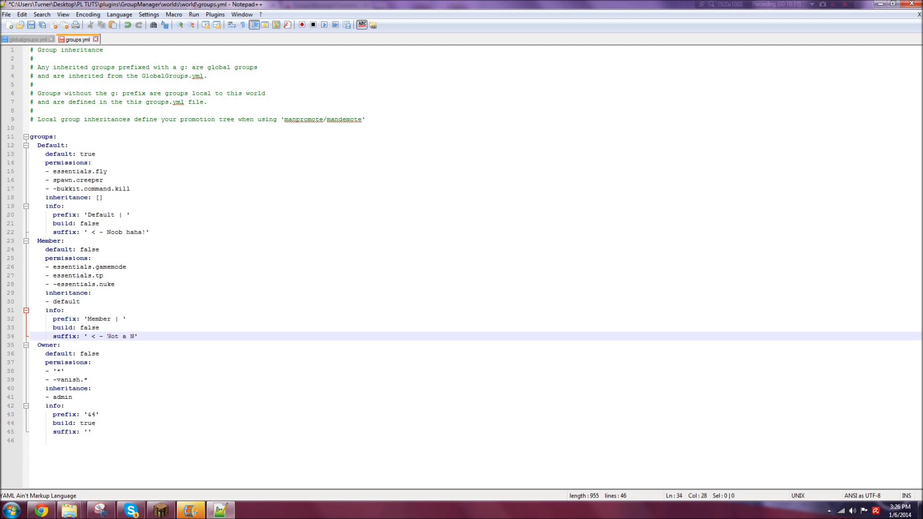
pyautogui.write('oob')
pyautogui.click(161, 344)
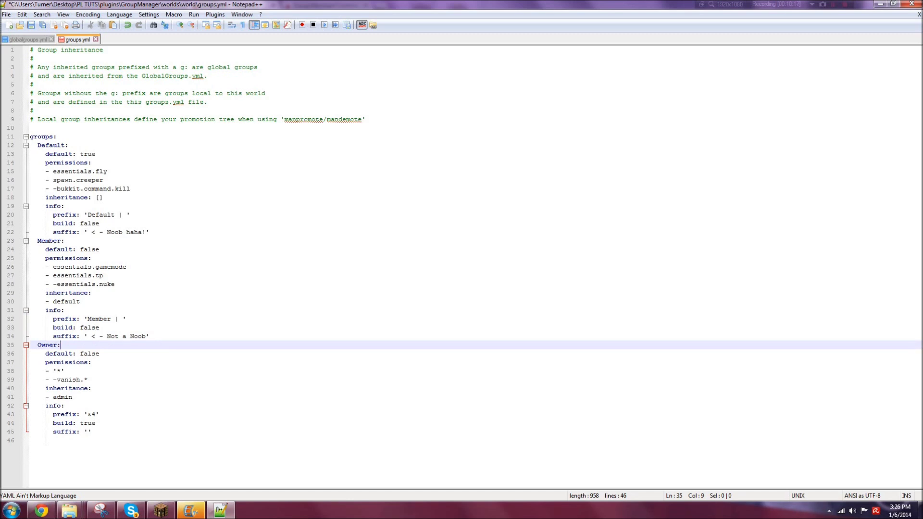
# Step: Replace admin with member in the Owner group's inheritance list
pyautogui.click(50, 353)
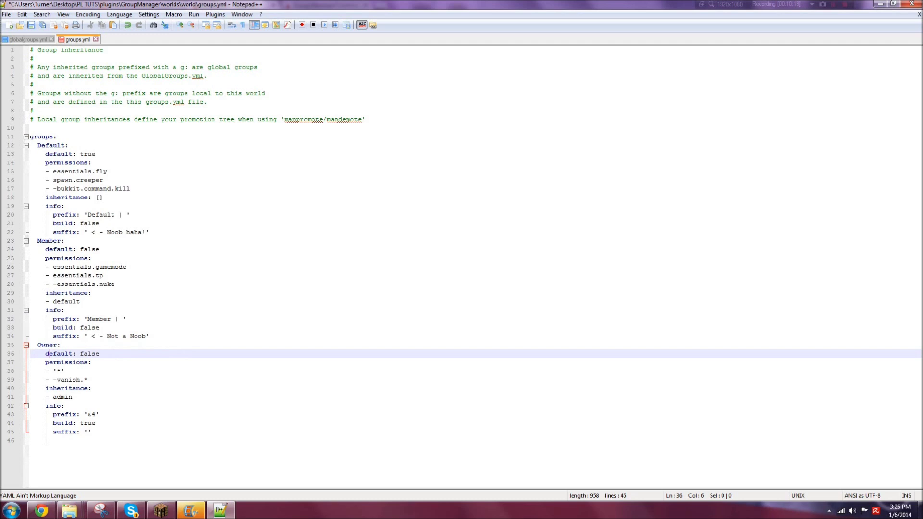
pyautogui.doubleClick(46, 345)
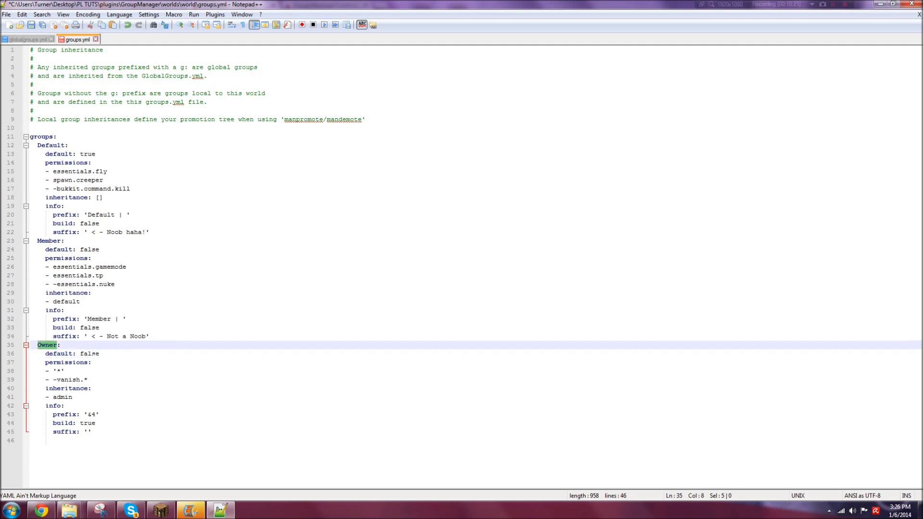
pyautogui.doubleClick(57, 371)
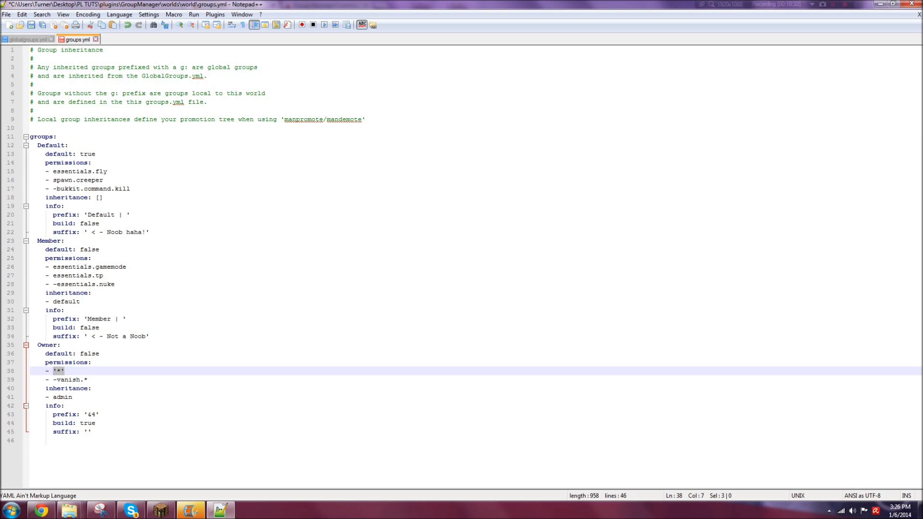
pyautogui.doubleClick(62, 397)
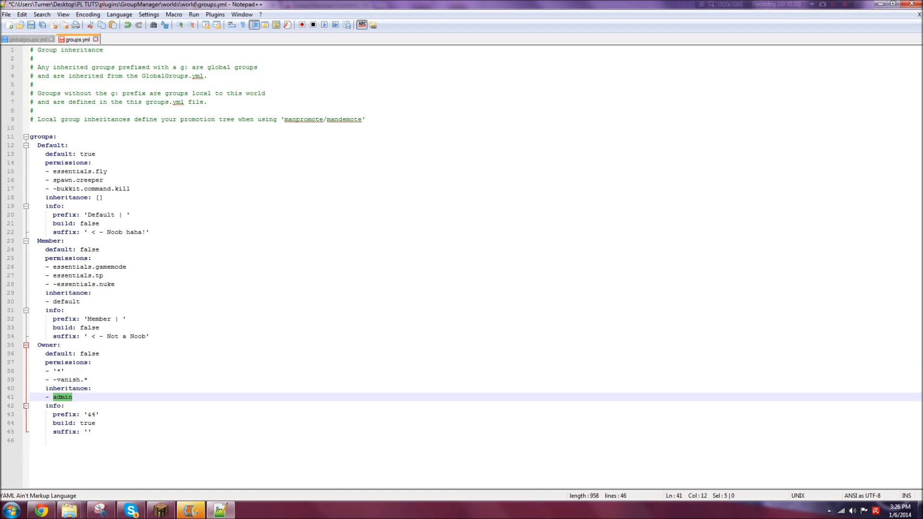
pyautogui.write('member')
# Step: Add [OWNER] after the &4 colour code in the Owner group's prefix and save groups.yml
pyautogui.moveTo(88, 415); pyautogui.dragTo(95, 415)
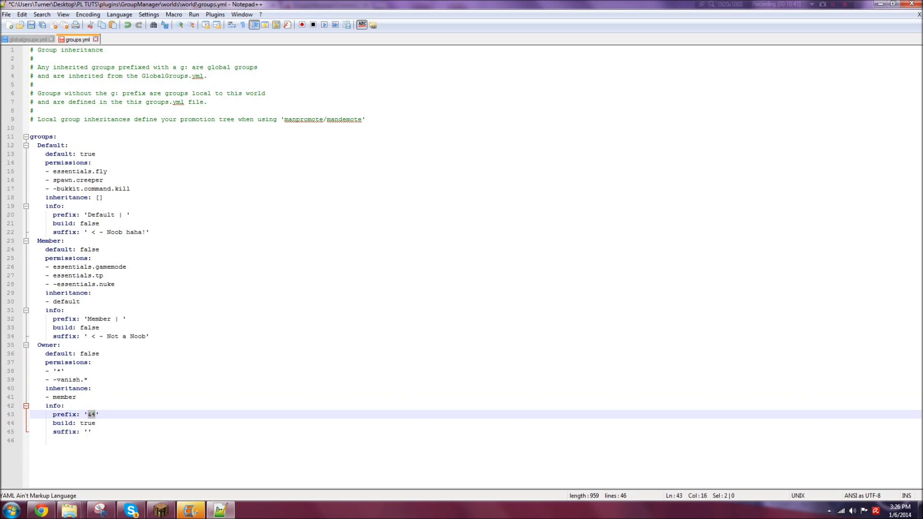
pyautogui.press('Right')
pyautogui.write('[]')
pyautogui.press('Left')
pyautogui.write('OWNER')
pyautogui.hotkey('ctrl', 's')
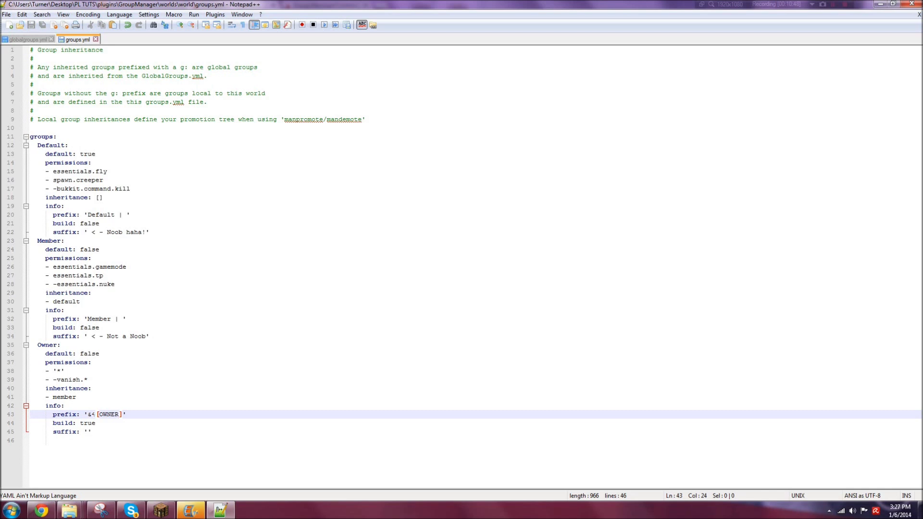
# Step: Set the Member group's build option to true and save the file
pyautogui.doubleClick(90, 328)
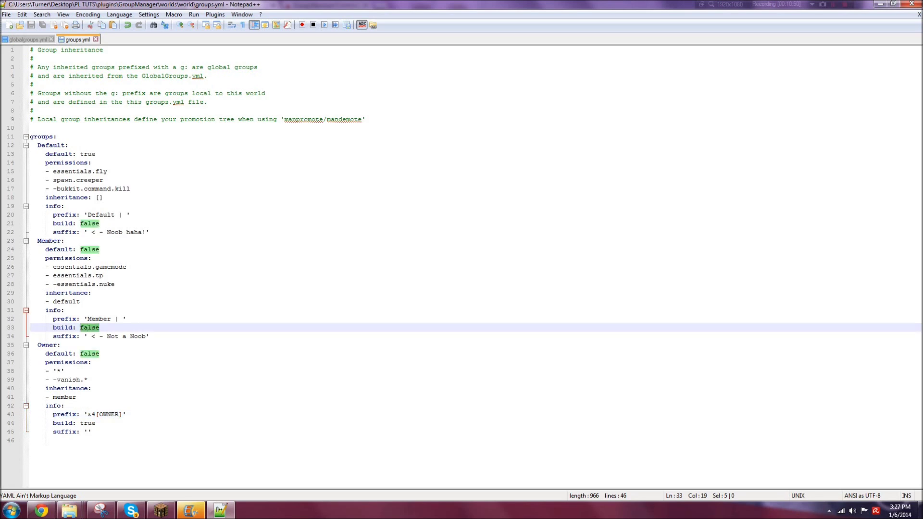
pyautogui.write('true')
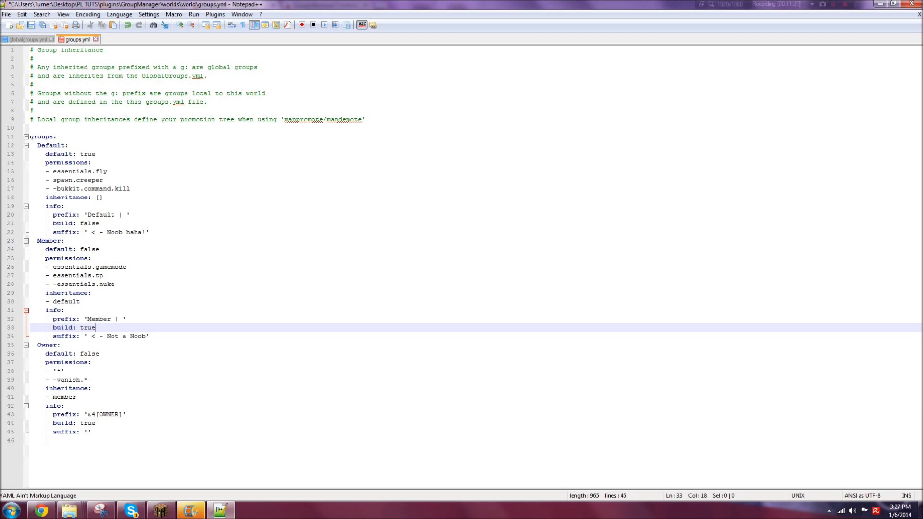
pyautogui.hotkey('ctrl', 's')
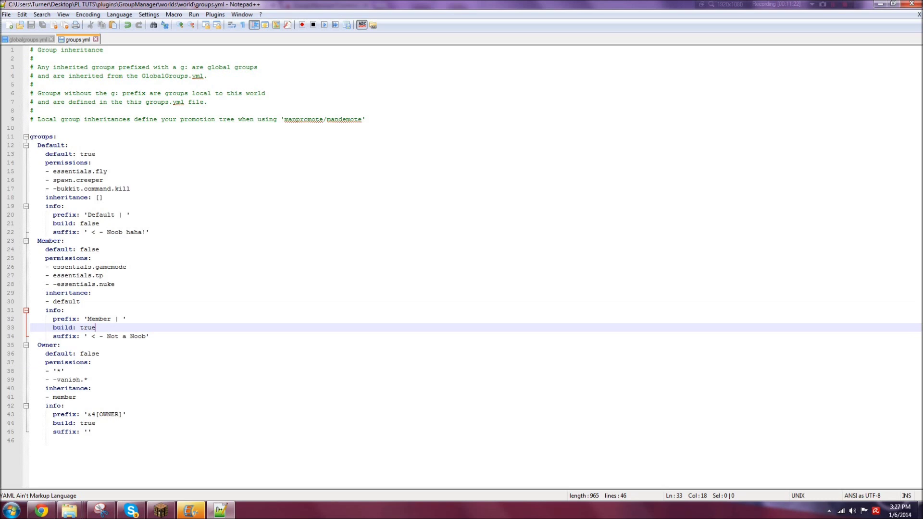
# Step: Copy the entire contents of groups.yml and open yaml-online-parser.appspot.com in a new Chrome tab
pyautogui.moveTo(70, 510)
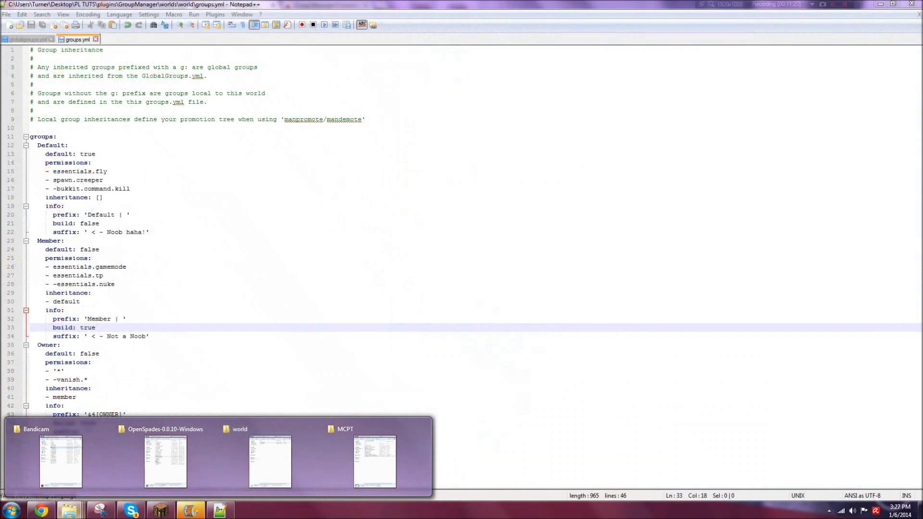
pyautogui.click(224, 205)
pyautogui.hotkey('ctrl', 'a')
pyautogui.hotkey('ctrl', 'c')
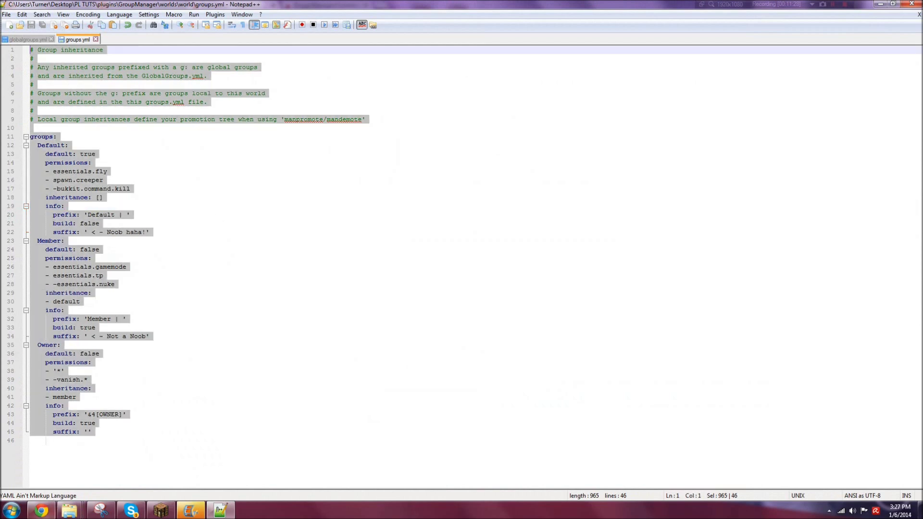
pyautogui.click(41, 510)
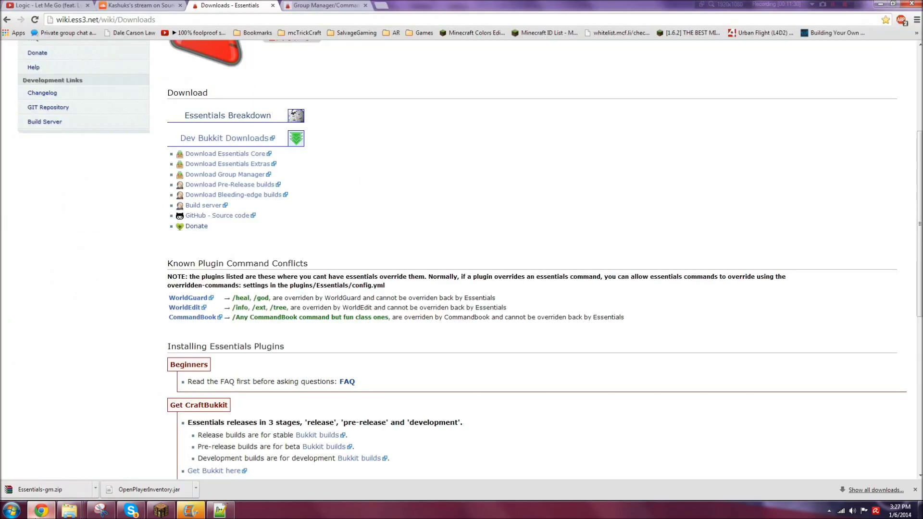
pyautogui.click(380, 5)
pyautogui.write('yaml-online-parser.appspot.com')
pyautogui.press('Return')
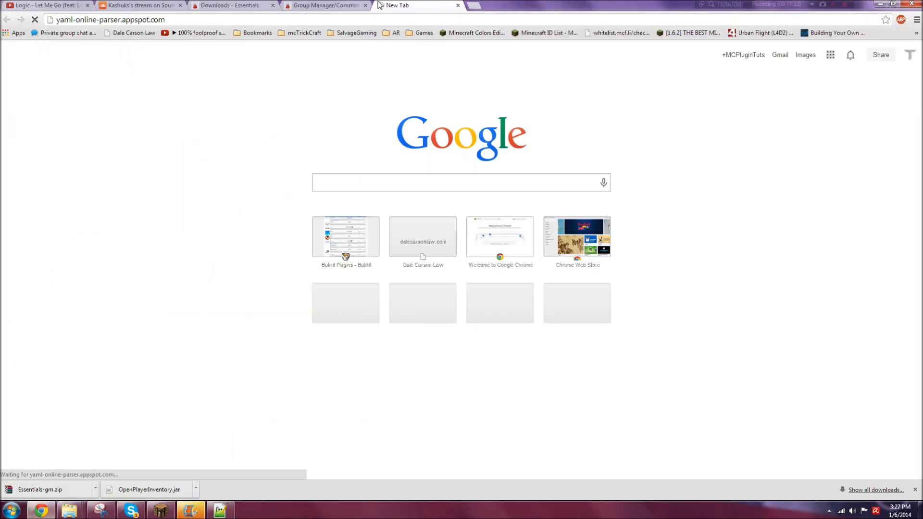
# Step: Replace the parser's sample YAML with the copied groups.yml contents and review the parsed output
pyautogui.hotkey('ctrl', 'a')
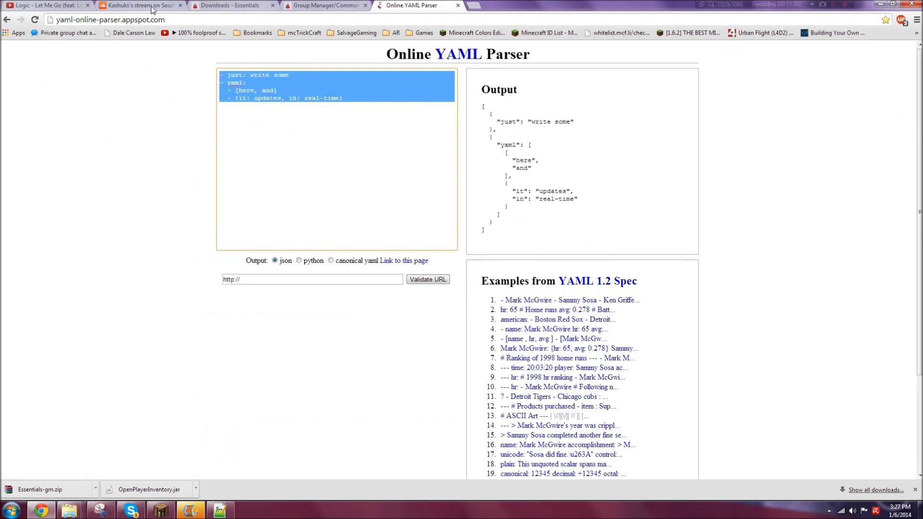
pyautogui.hotkey('ctrl', 'v')
pyautogui.scroll(-5, 577, 240)
pyautogui.moveTo(618, 226); pyautogui.dragTo(481, 214)
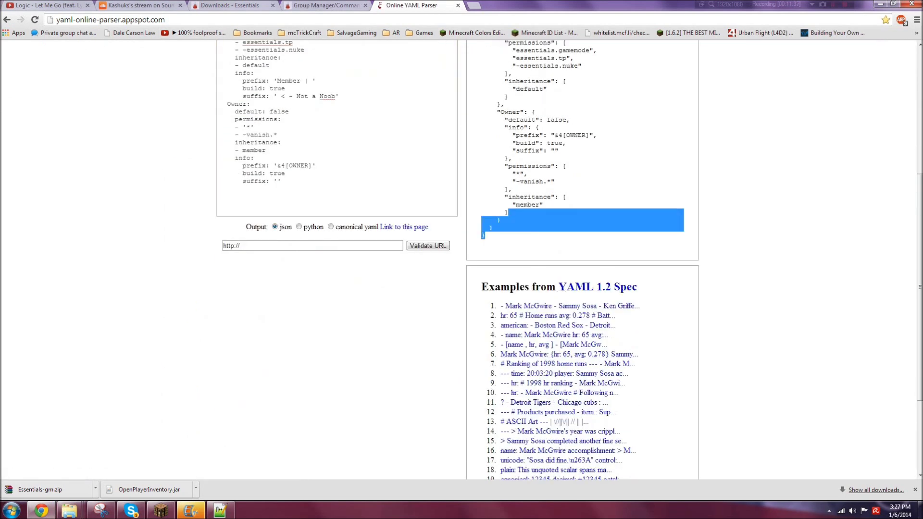
pyautogui.scroll(5, 596, 226)
pyautogui.moveTo(625, 295); pyautogui.dragTo(517, 126)
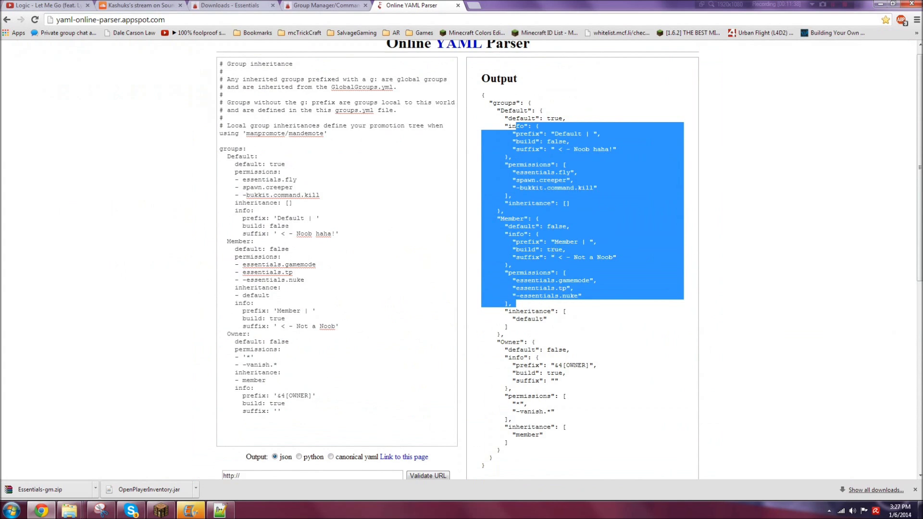
# Step: Remove the closing quote from the Default group's suffix in the parser input and examine the resulting output
pyautogui.click(287, 225)
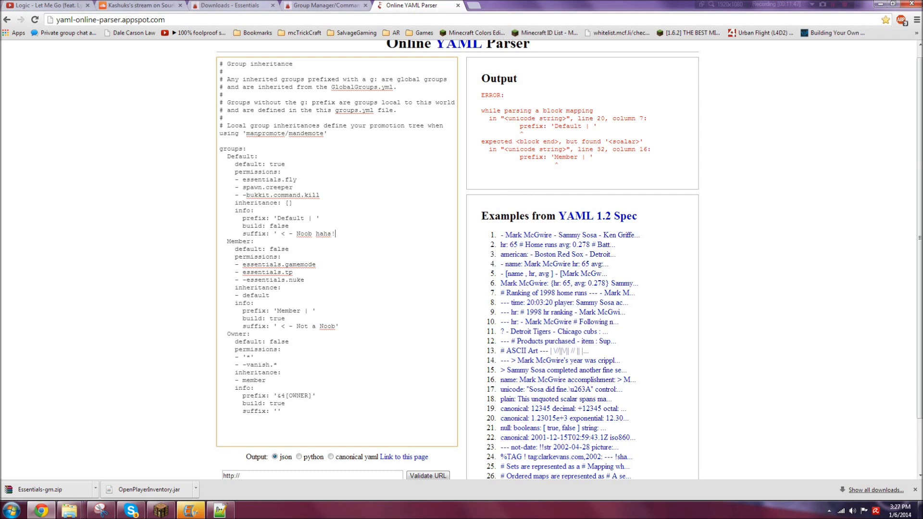
pyautogui.moveTo(551, 156); pyautogui.dragTo(585, 157)
pyautogui.click(555, 156)
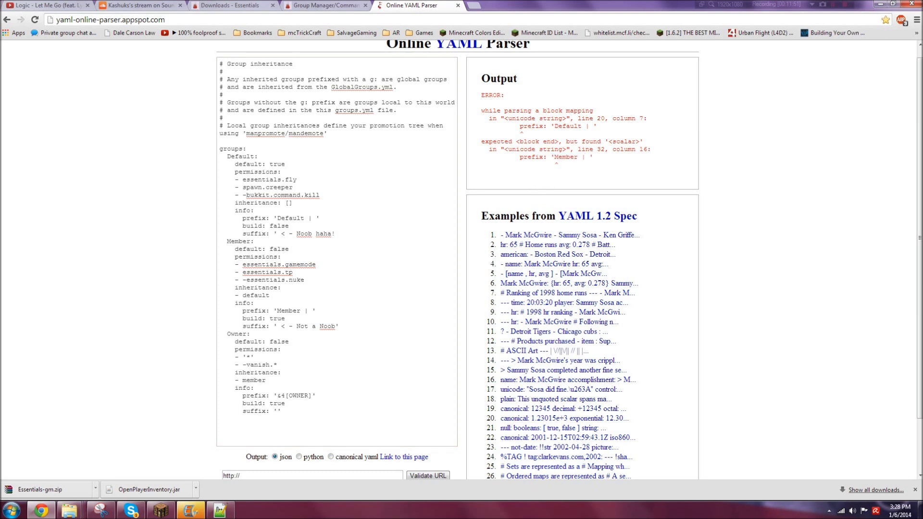
pyautogui.moveTo(551, 157); pyautogui.dragTo(592, 157)
pyautogui.click(555, 157)
pyautogui.moveTo(554, 157); pyautogui.dragTo(551, 156)
# Step: Restore the closing quote at the end of the Default group's suffix in the parser input
pyautogui.click(224, 241)
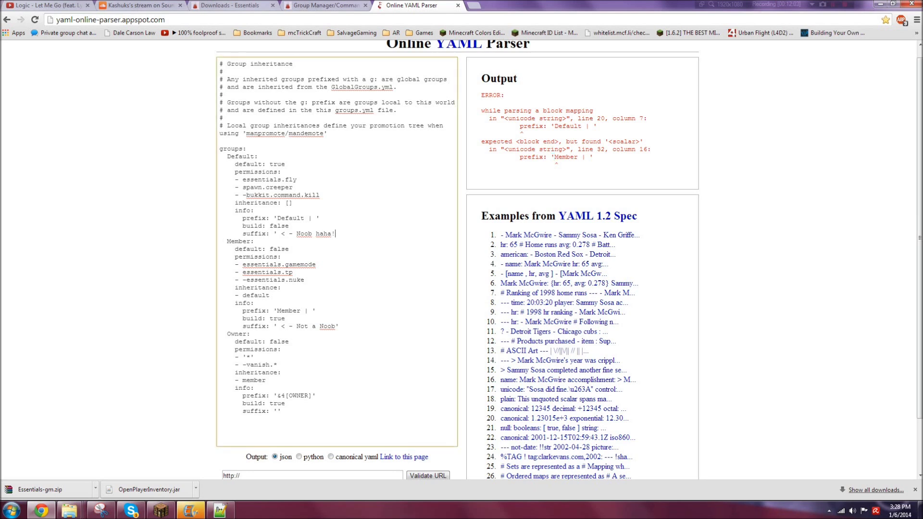
pyautogui.write("'")
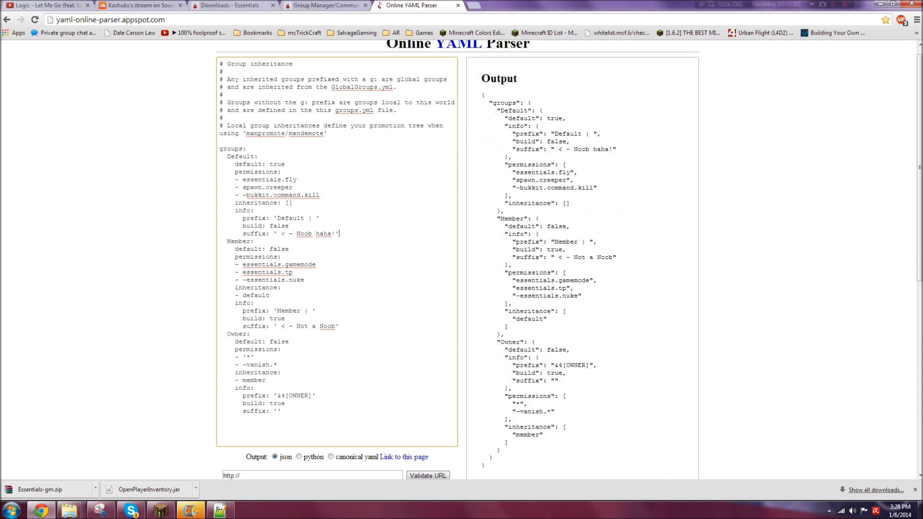
pyautogui.scroll(1, 479, 266)
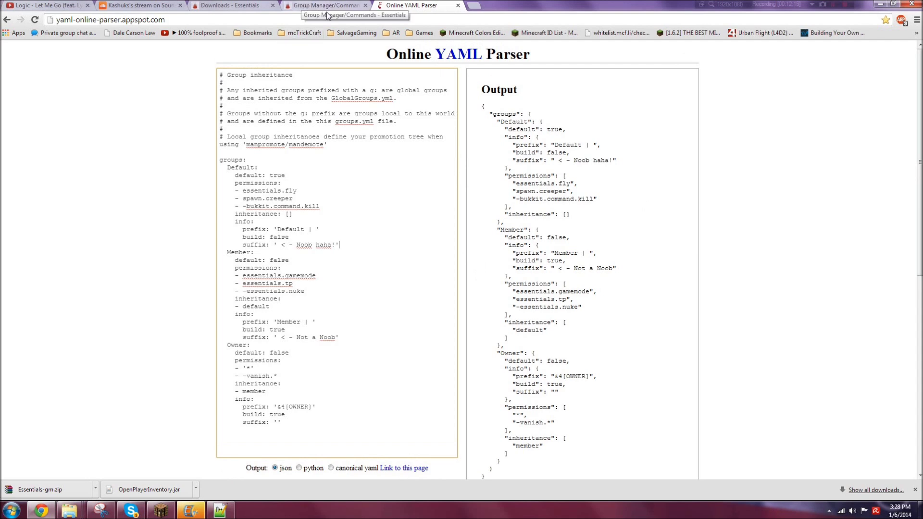
# Step: Open users.yml from the GroupManager world folder in Notepad++ and look over the sample user entries
pyautogui.moveTo(69, 510)
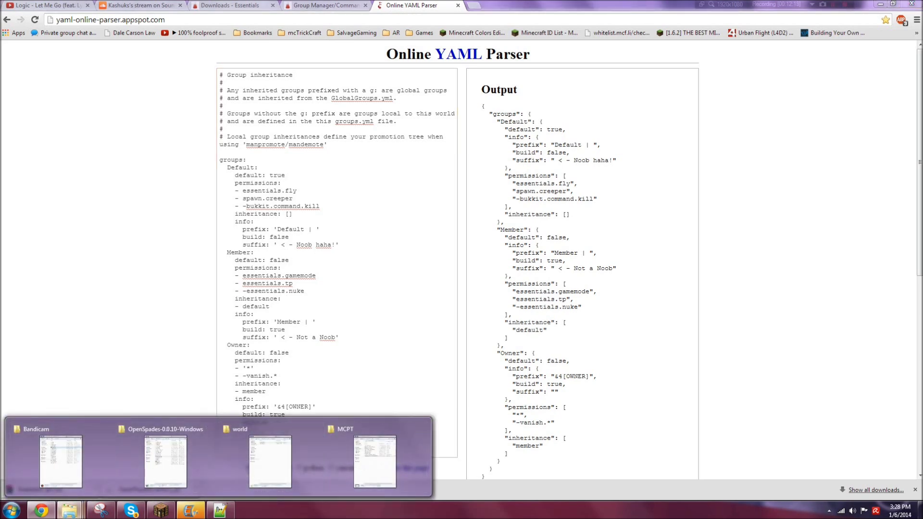
pyautogui.click(265, 452)
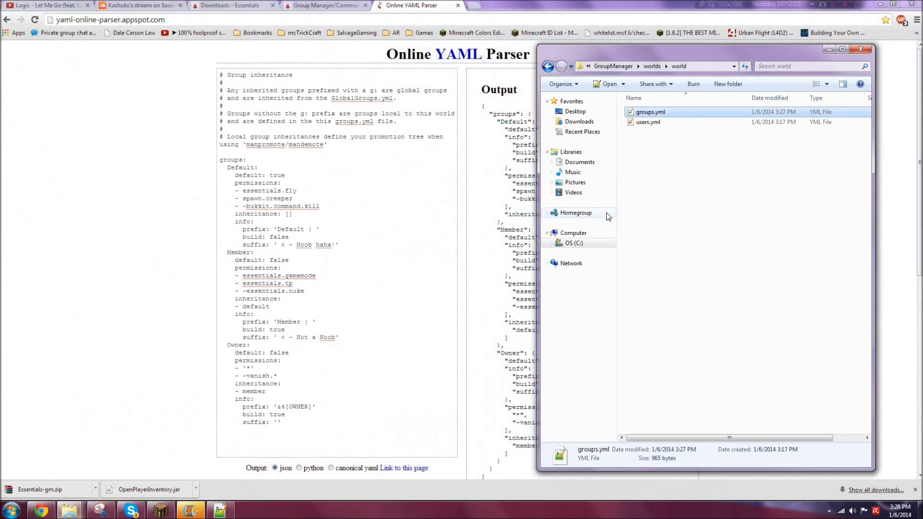
pyautogui.doubleClick(653, 123)
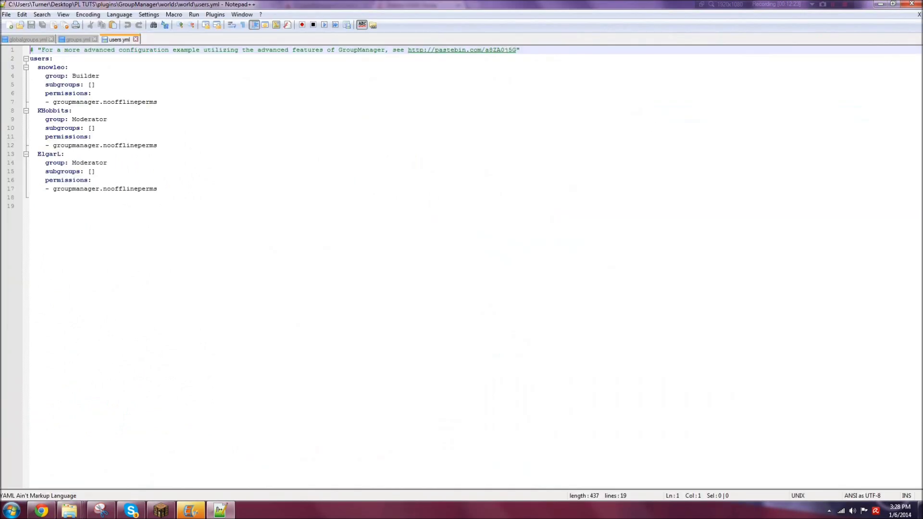
pyautogui.hotkey('ctrl', 'a')
pyautogui.moveTo(30, 197); pyautogui.dragTo(30, 84)
pyautogui.click(29, 206)
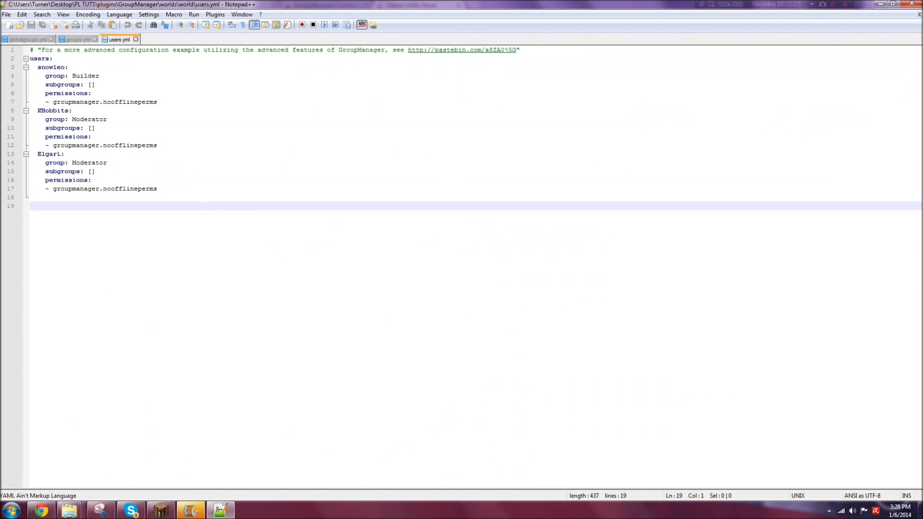
pyautogui.click(30, 197)
# Step: Add a new user entry with the player's username and a colon below the last sample user, followed by a new line
pyautogui.click(92, 180)
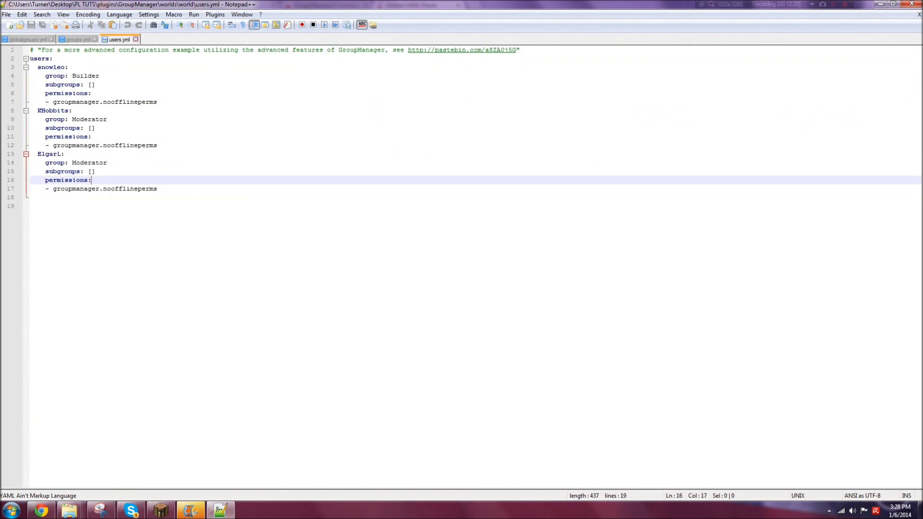
pyautogui.click(157, 189)
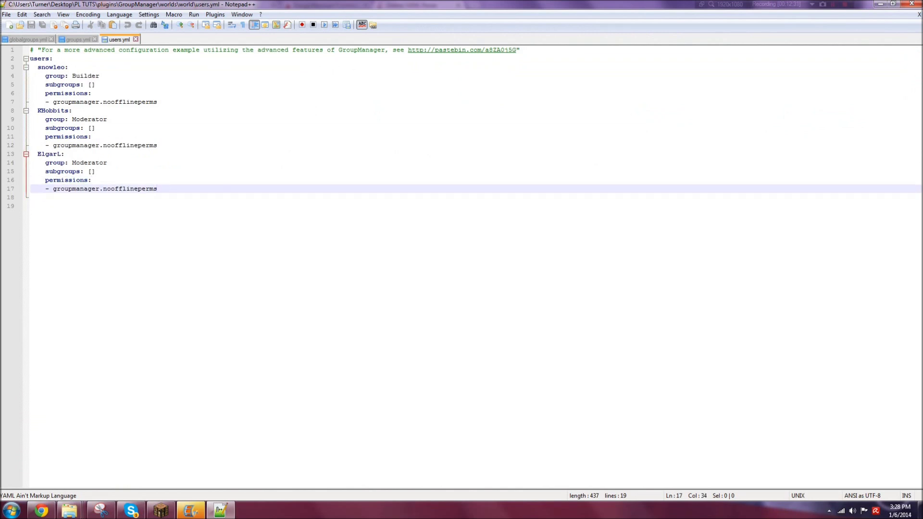
pyautogui.press('Return')
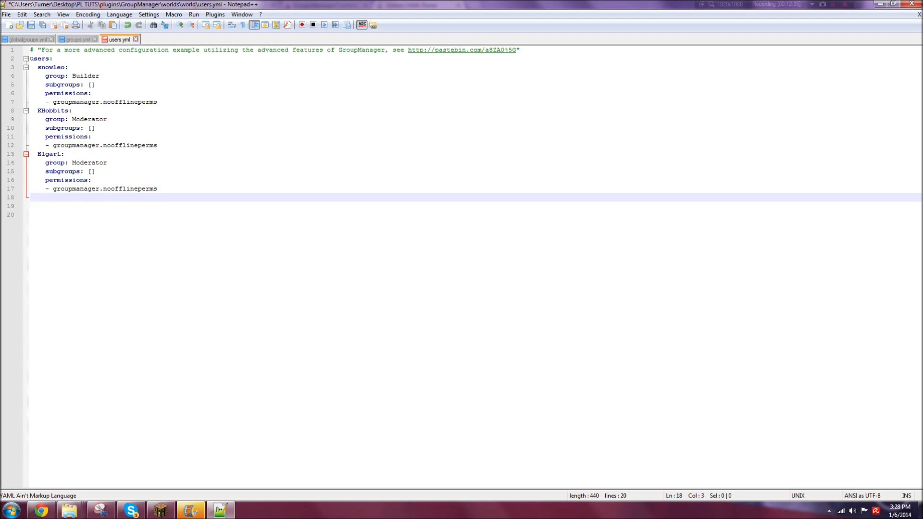
pyautogui.write('magi')
pyautogui.press('BackSpace')
pyautogui.press('BackSpace')
pyautogui.press('BackSpace')
pyautogui.press('BackSpace')
pyautogui.write('Magicman902')
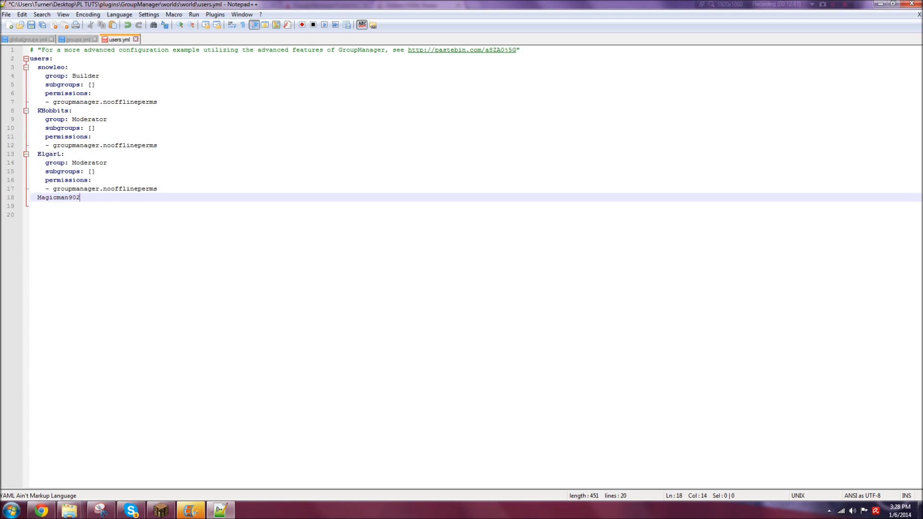
pyautogui.write(':')
pyautogui.press('Return')
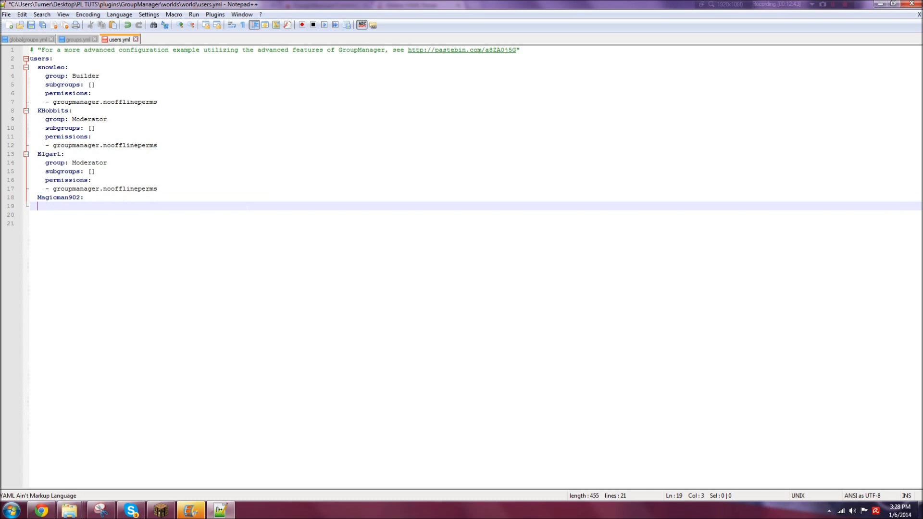
# Step: Copy the last sample user's group, subgroups and permissions lines beneath the new user entry and set its group to Owner
pyautogui.moveTo(157, 188); pyautogui.dragTo(30, 163)
pyautogui.hotkey('ctrl', 'c')
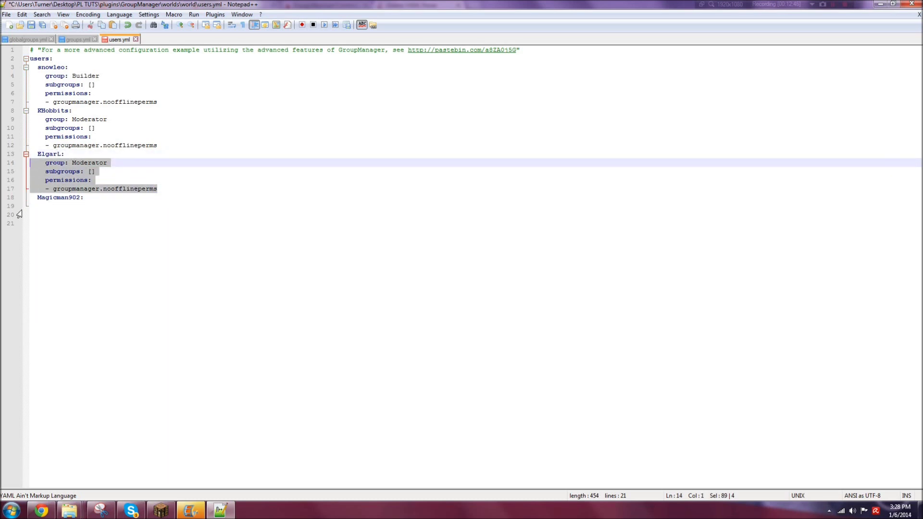
pyautogui.click(27, 205)
pyautogui.hotkey('ctrl', 'v')
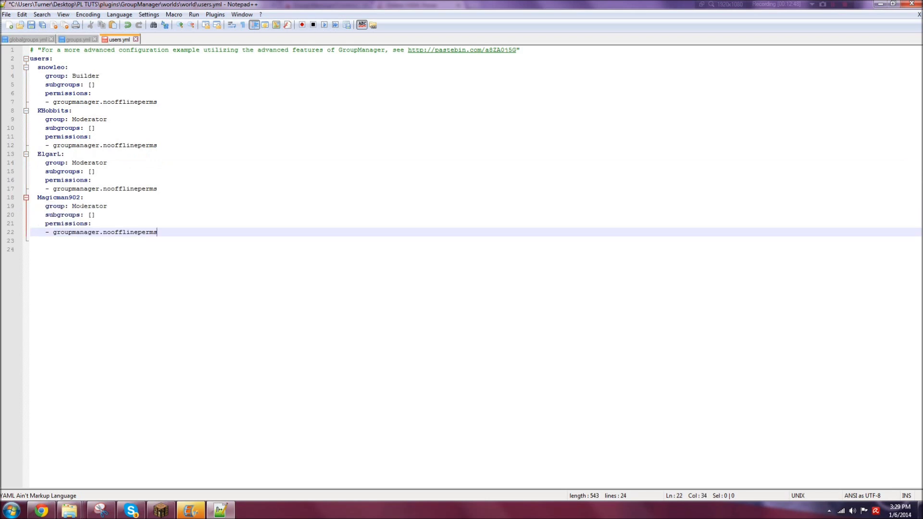
pyautogui.moveTo(73, 205); pyautogui.dragTo(106, 205)
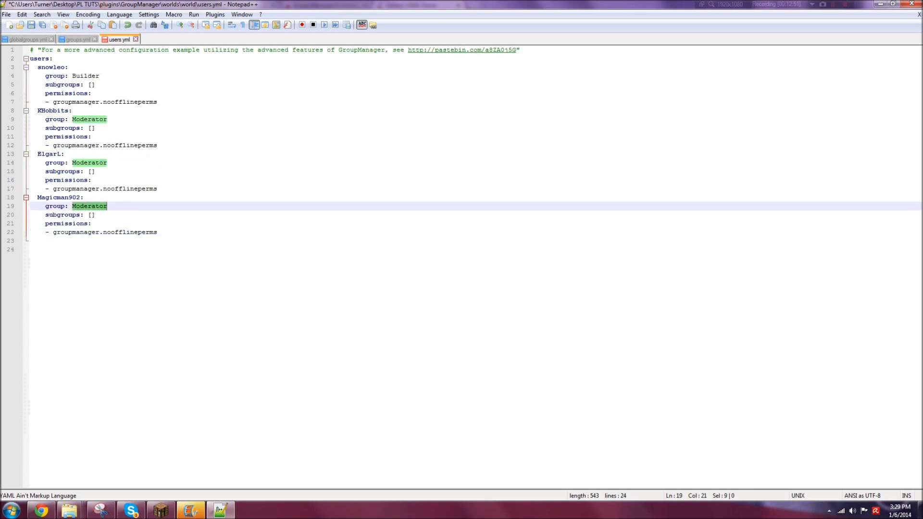
pyautogui.write('Owner')
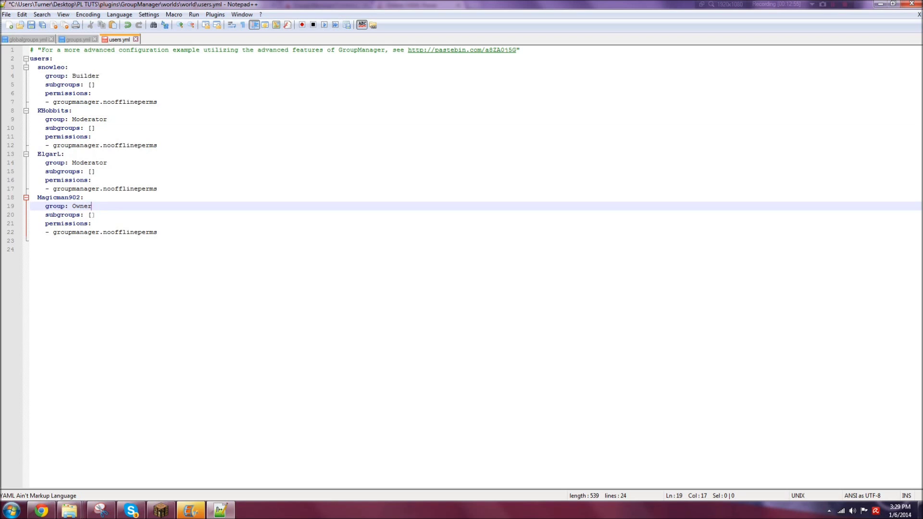
pyautogui.doubleClick(81, 206)
pyautogui.click(95, 214)
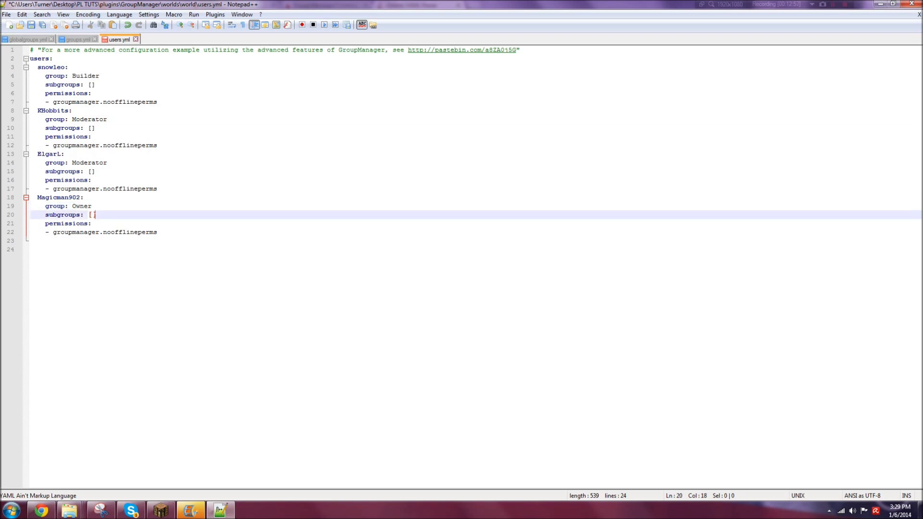
pyautogui.doubleClick(92, 214)
# Step: Add the permission "- essentials.god" below groupmanager.noofflineperms in the new user's entry and save users.yml
pyautogui.click(161, 232)
pyautogui.press('Return')
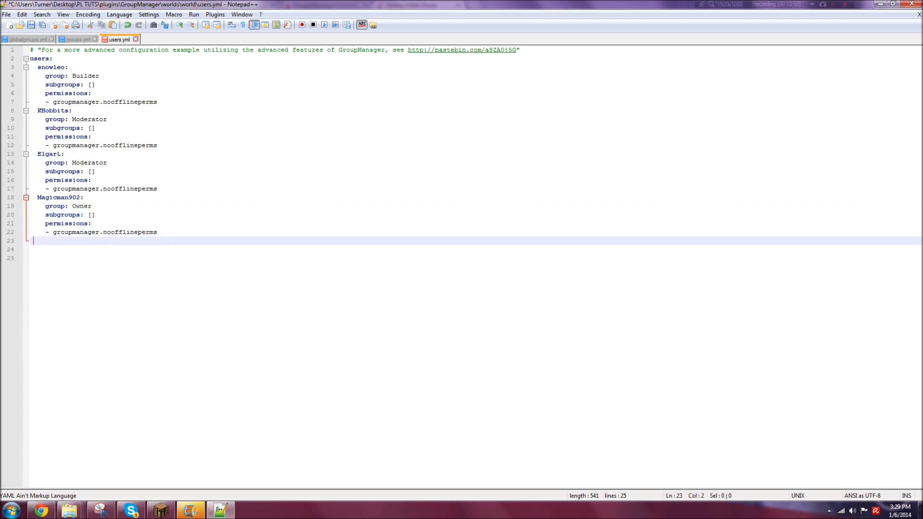
pyautogui.write('- essentials.god')
pyautogui.hotkey('ctrl', 's')
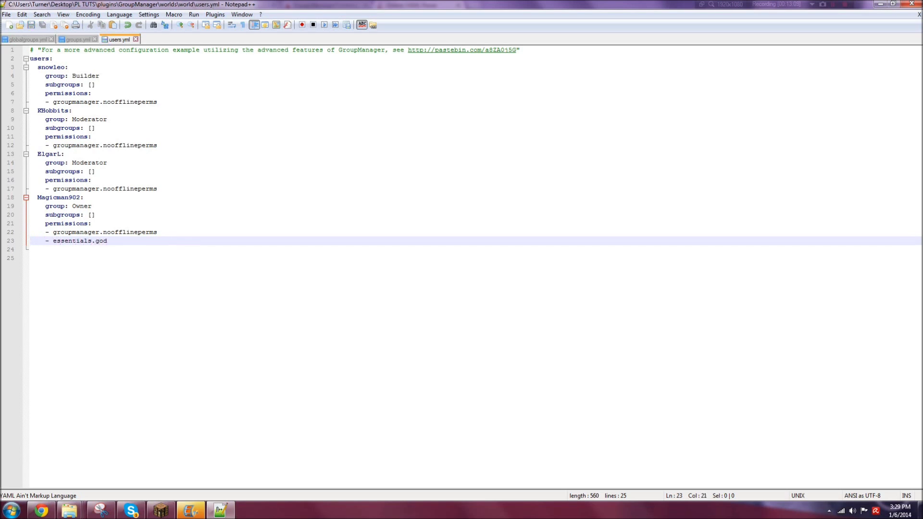
pyautogui.moveTo(48, 258); pyautogui.dragTo(30, 67)
pyautogui.click(127, 219)
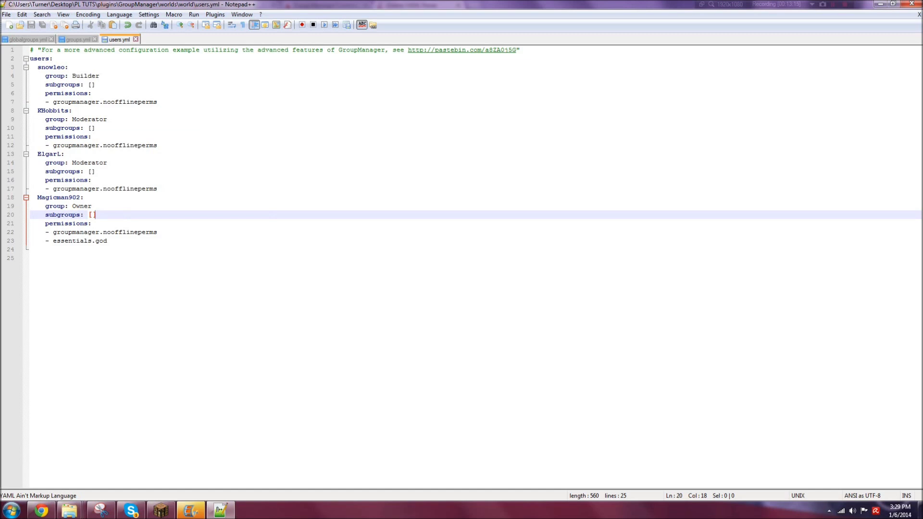
# Step: Open the Pastebin link in the first comment line, look through the advanced users.yml example, and close the page
pyautogui.click(466, 51)
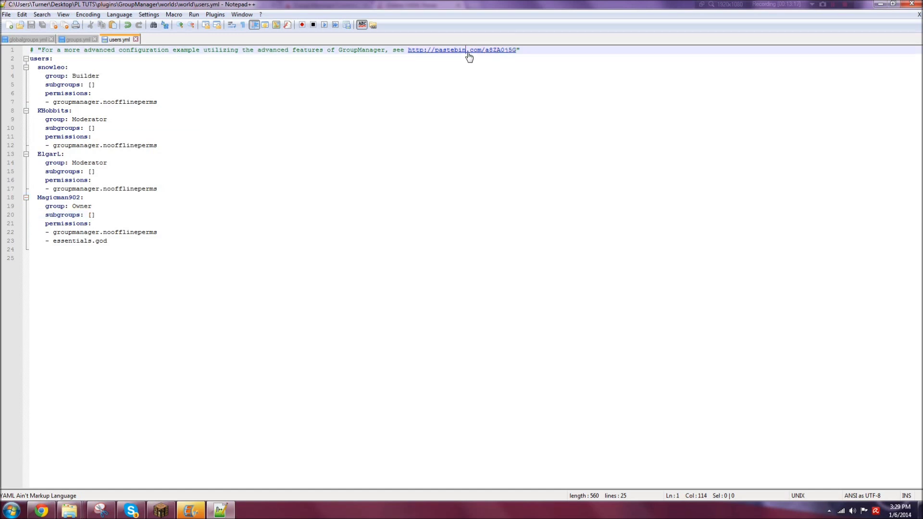
pyautogui.doubleClick(466, 51)
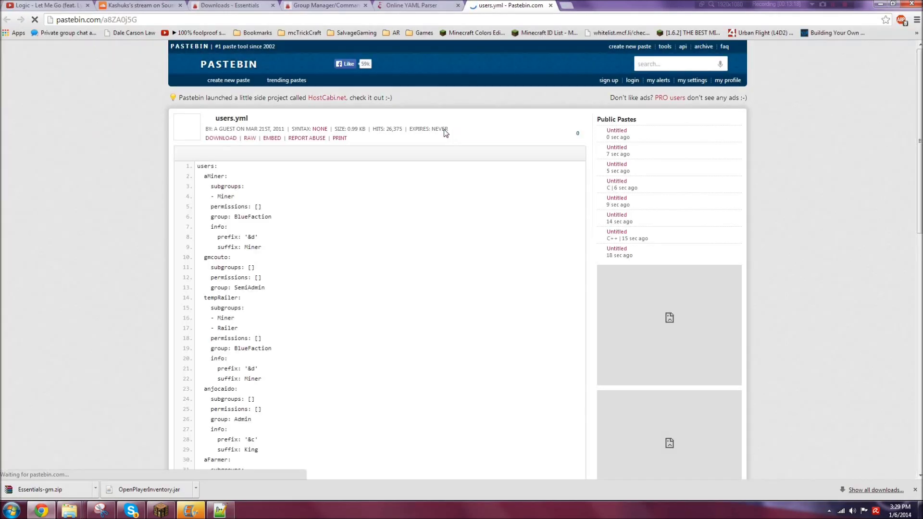
pyautogui.scroll(-7, 320, 255)
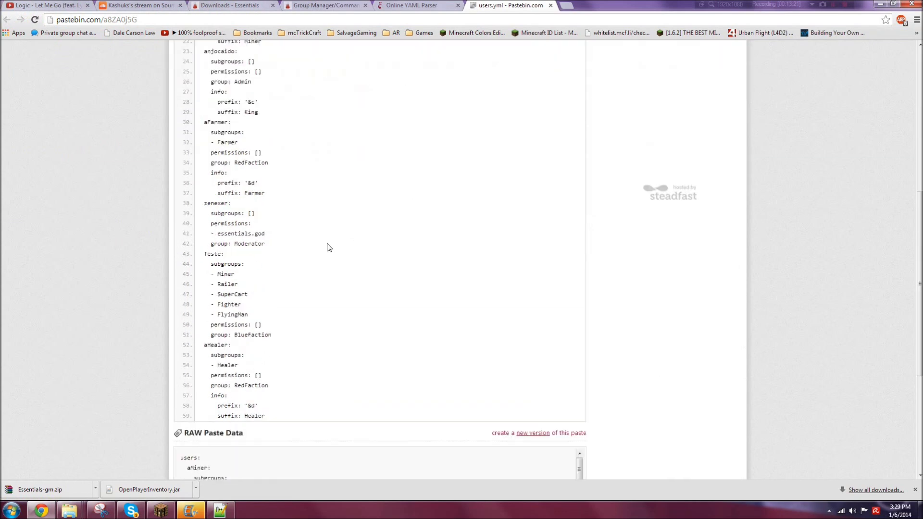
pyautogui.scroll(-5, 344, 266)
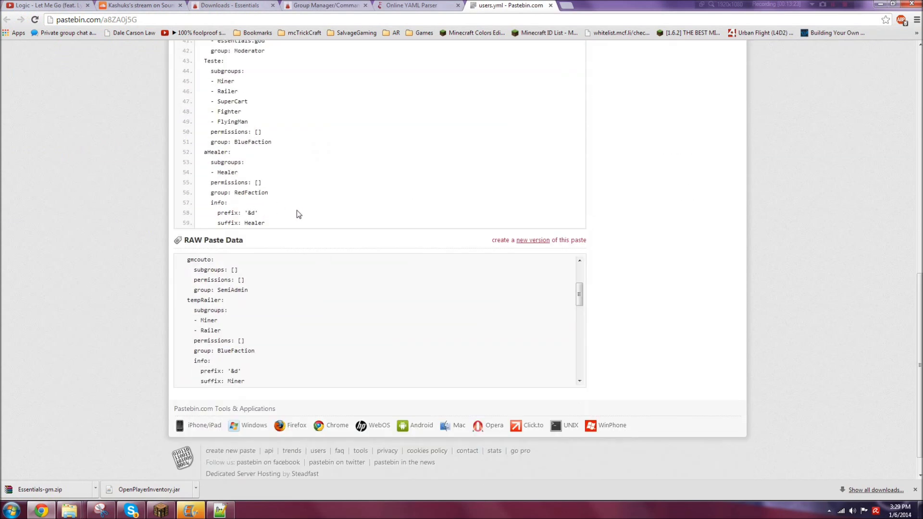
pyautogui.scroll(11, 293, 211)
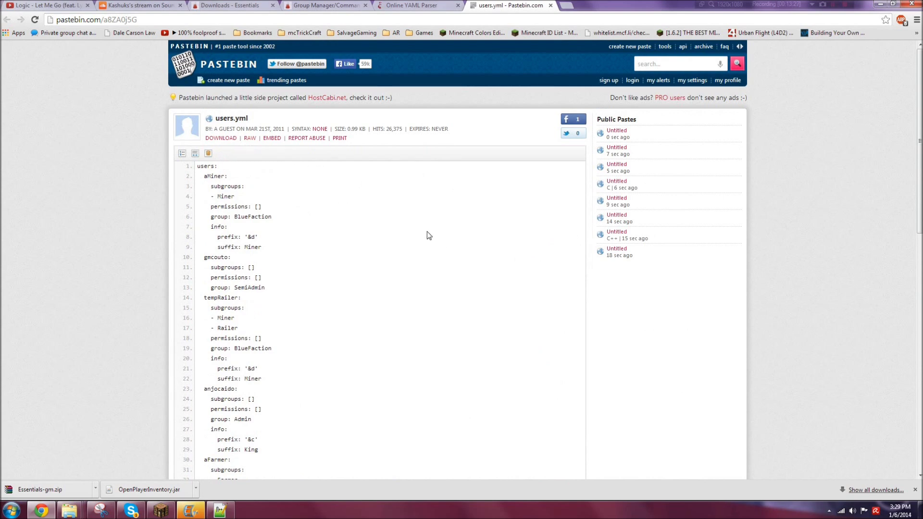
pyautogui.click(551, 5)
# Step: Look through the user and group commands on the Essentials wiki's Group Manager/Commands page
pyautogui.click(289, 5)
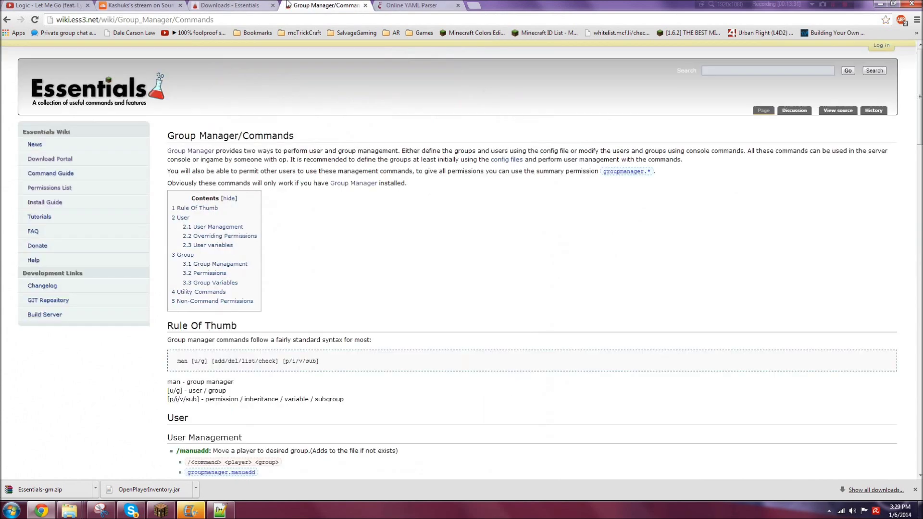
pyautogui.scroll(-6, 162, 383)
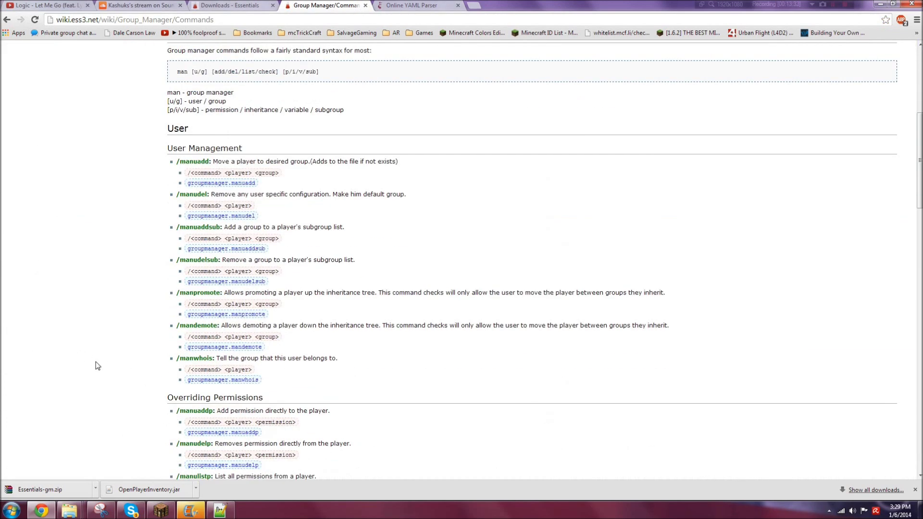
pyautogui.scroll(-11, 144, 379)
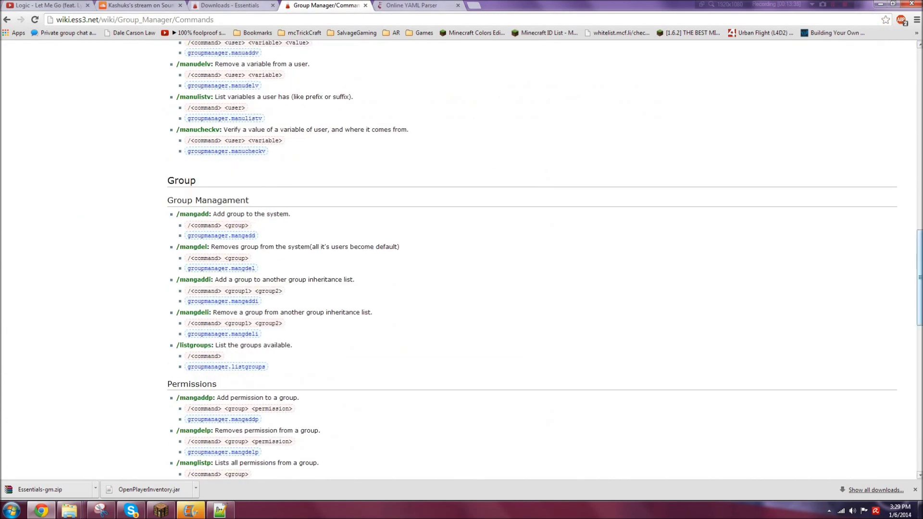
pyautogui.scroll(-3, 919, 308)
pyautogui.moveTo(919, 309); pyautogui.dragTo(918, 114)
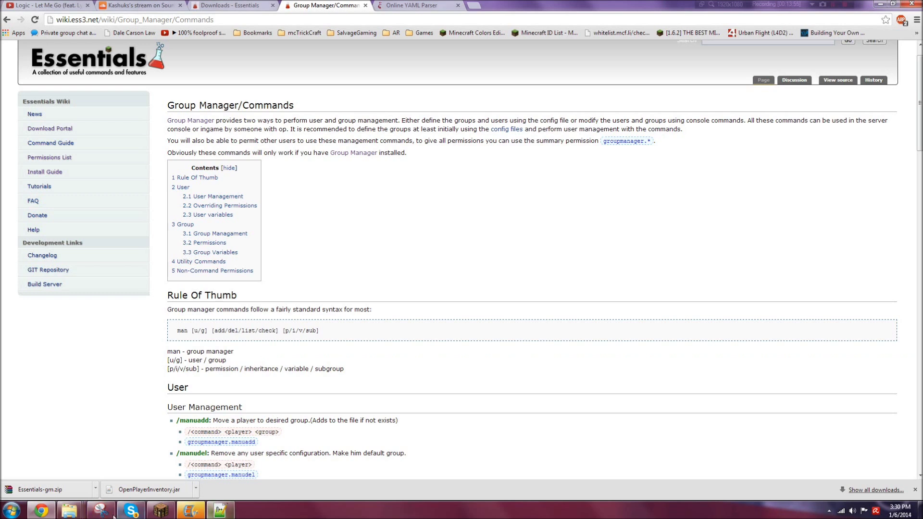
# Step: Go back to the PL TUTS server folder in Windows Explorer and run Start.bat to launch the server
pyautogui.moveTo(69, 514)
pyautogui.click(268, 487)
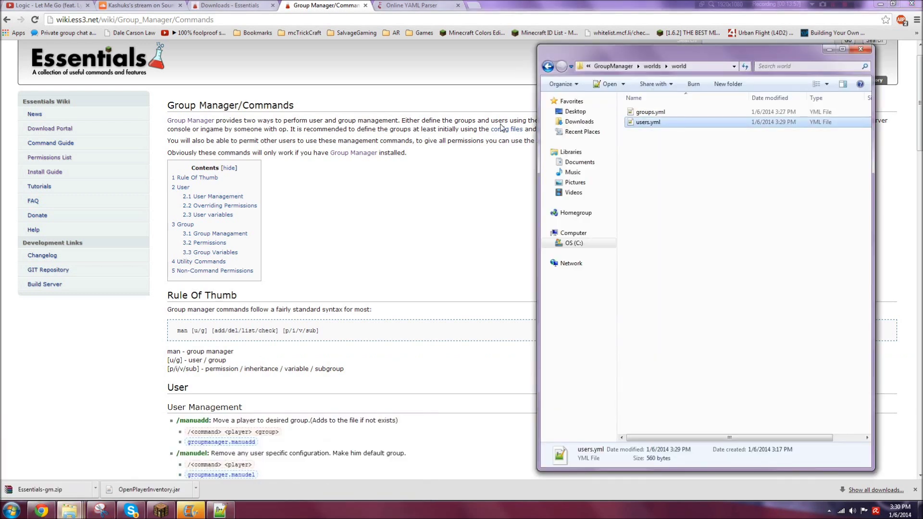
pyautogui.click(623, 67)
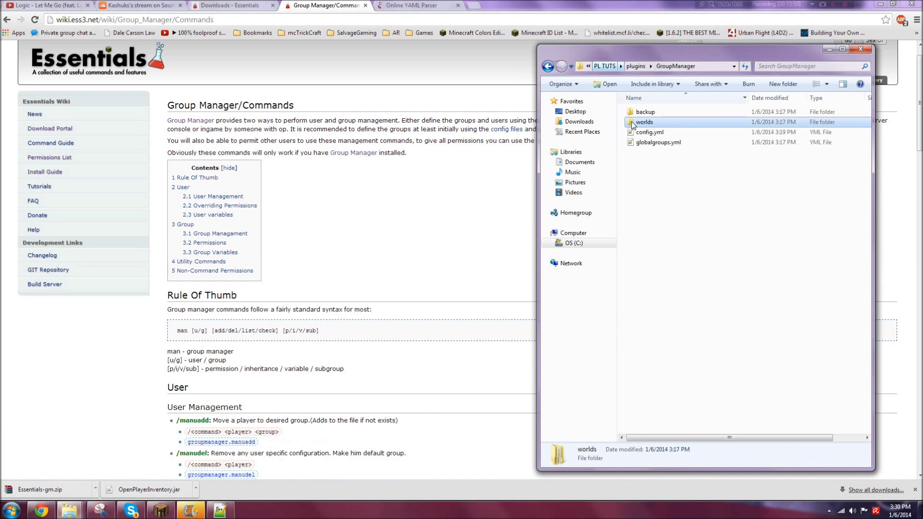
pyautogui.click(615, 66)
pyautogui.doubleClick(640, 245)
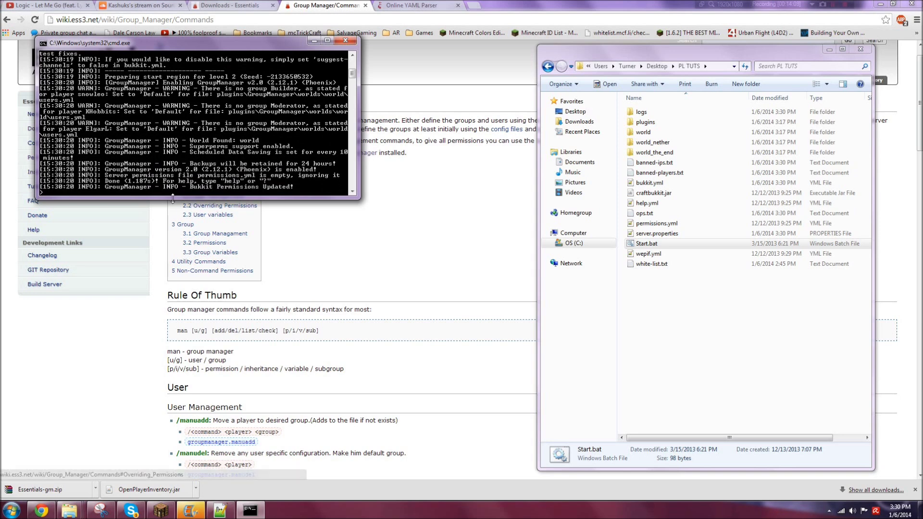
# Step: Switch to Minecraft, join the server, and fill the holes dug in the grass with dirt blocks
pyautogui.click(161, 510)
pyautogui.click(457, 247)
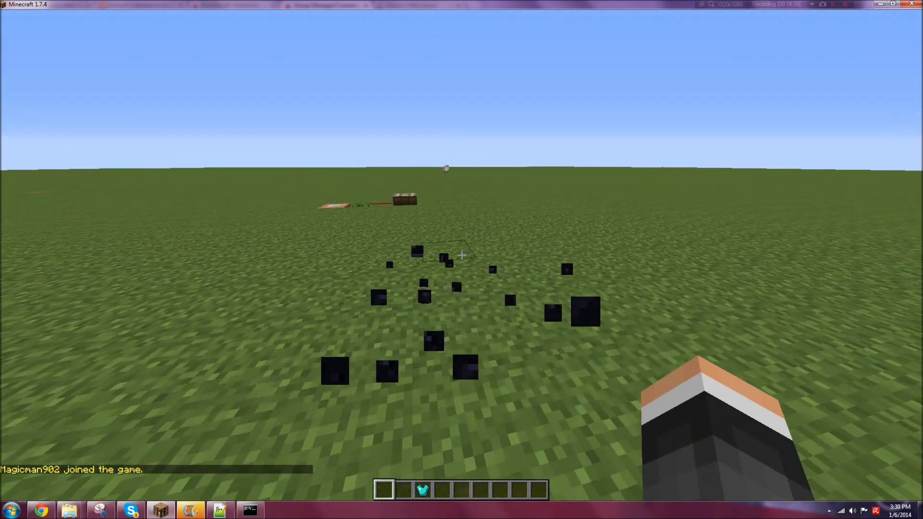
pyautogui.press('w')
pyautogui.click(462, 256)
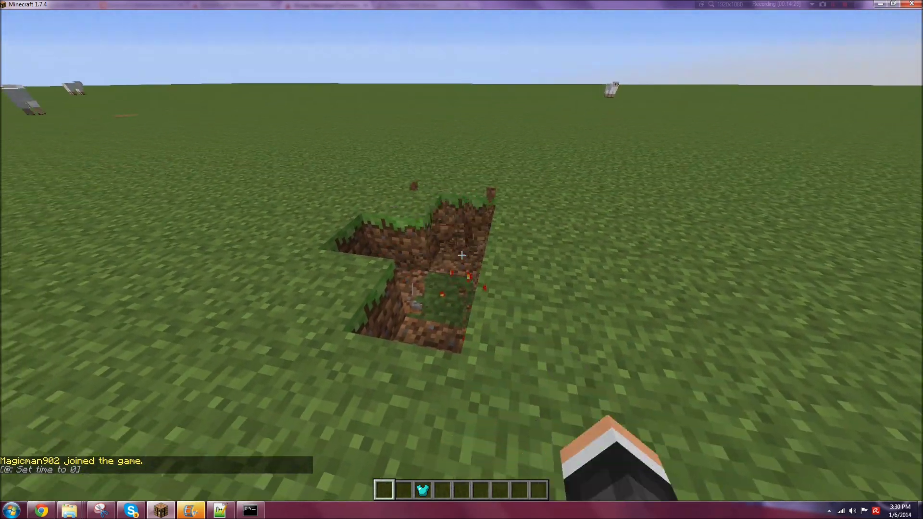
pyautogui.middleClick(462, 255)
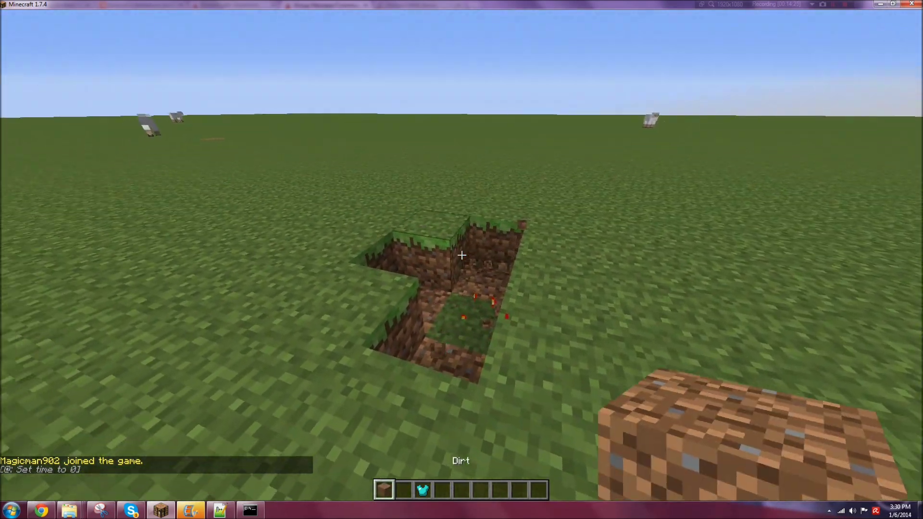
pyautogui.rightClick(462, 256)
pyautogui.rightClick(462, 255)
pyautogui.scroll(-1, 462, 255)
# Step: Send the test message "sd" in the game chat and reopen the chat entry
pyautogui.write('tsd')
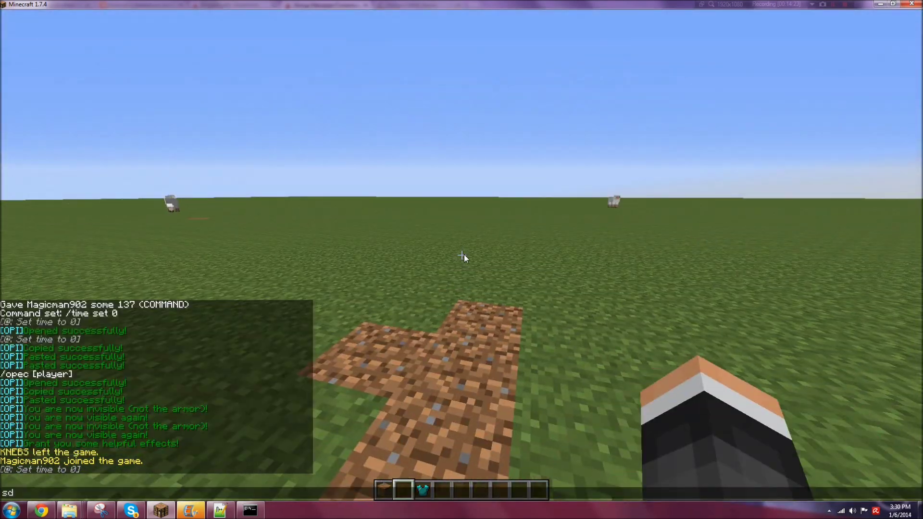
pyautogui.press('Return')
pyautogui.press('t')
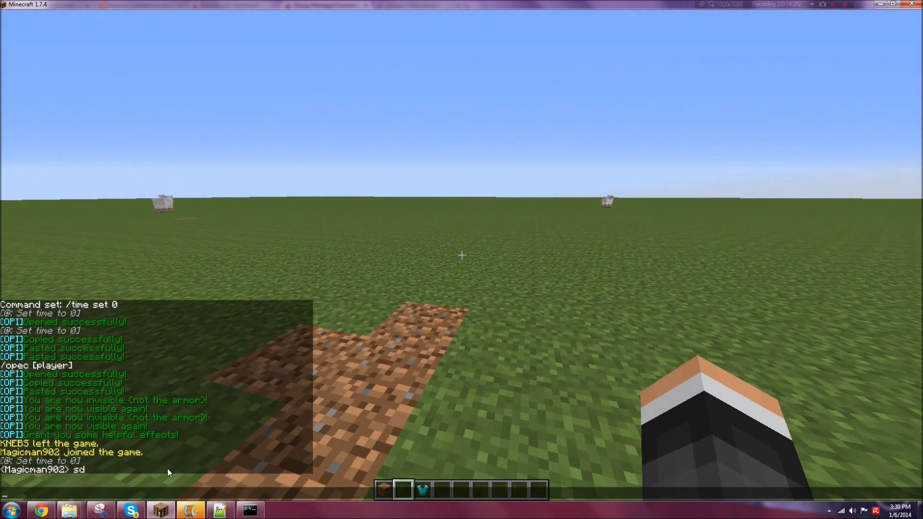
# Step: Switch to the server console and run manuadd with the player's username and the group Owner
pyautogui.click(250, 510)
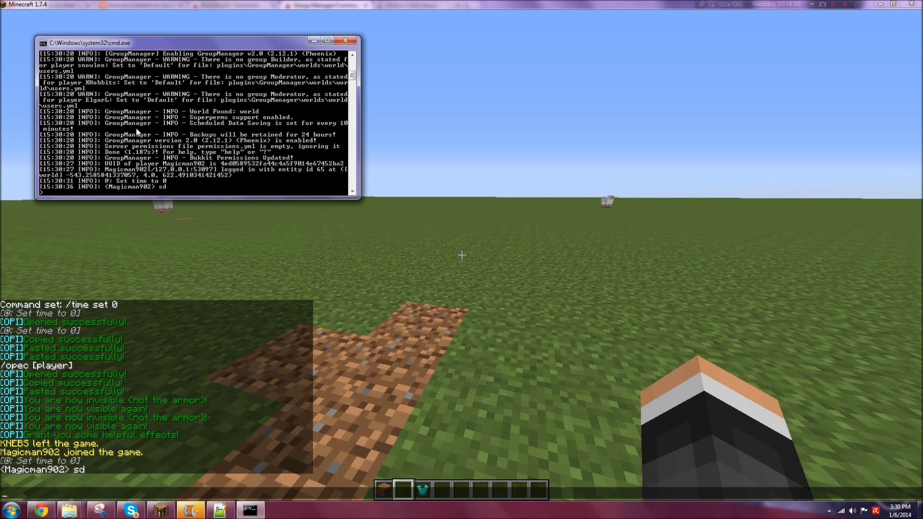
pyautogui.write('nuadd')
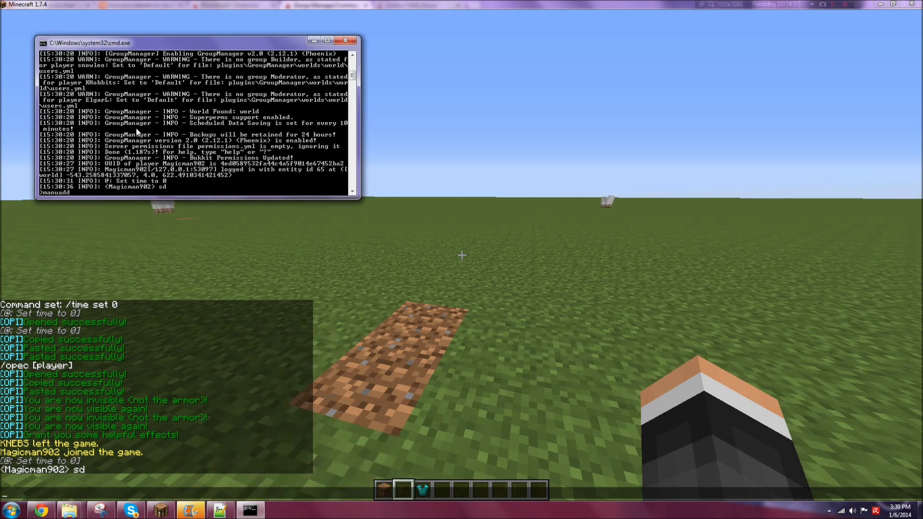
pyautogui.write(' Maf')
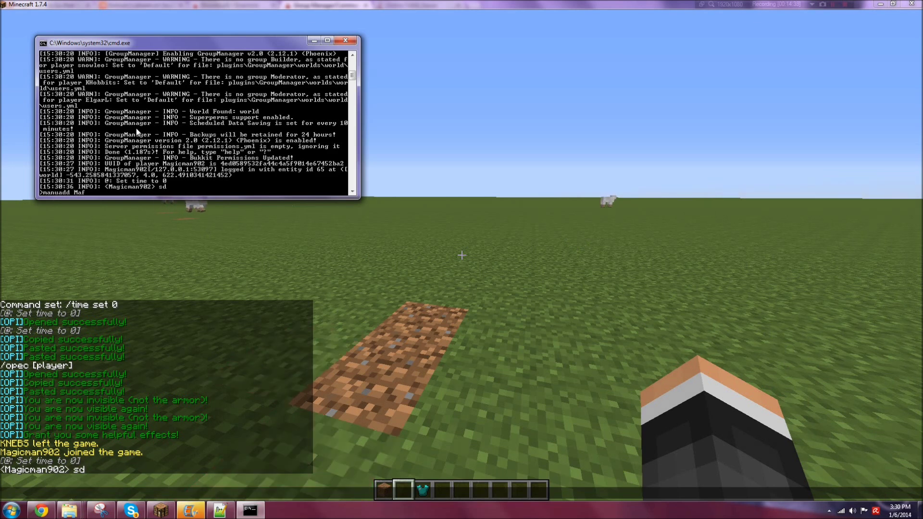
pyautogui.press('BackSpace')
pyautogui.write('gicman902 Owner')
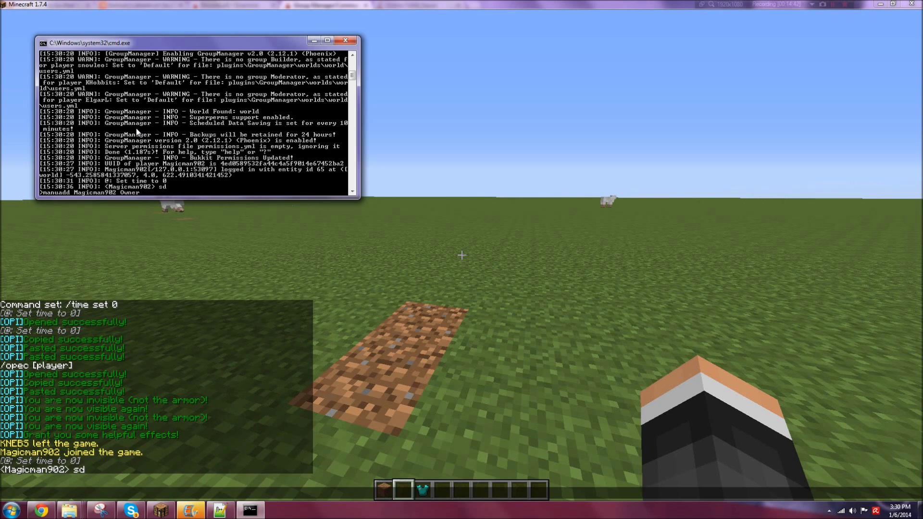
pyautogui.press('Return')
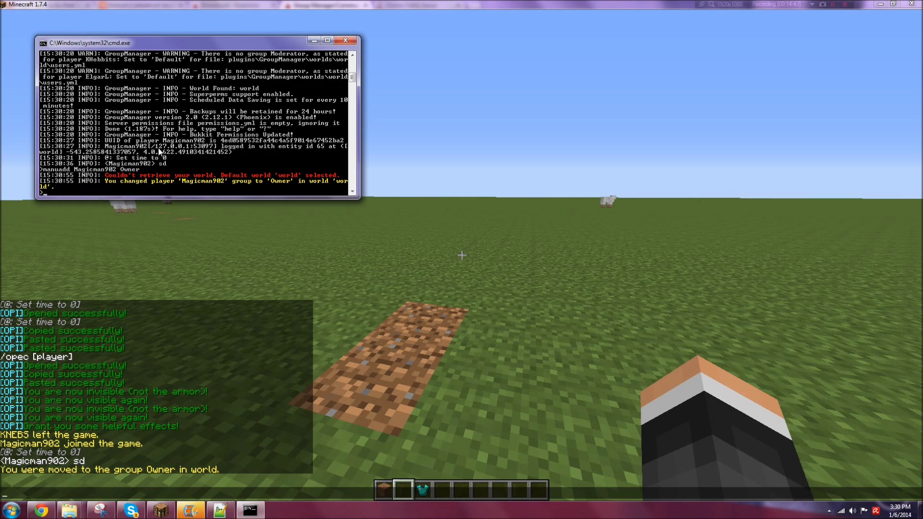
# Step: Return to Minecraft, send the test message "hg" in chat, and reopen the chat entry
pyautogui.click(264, 236)
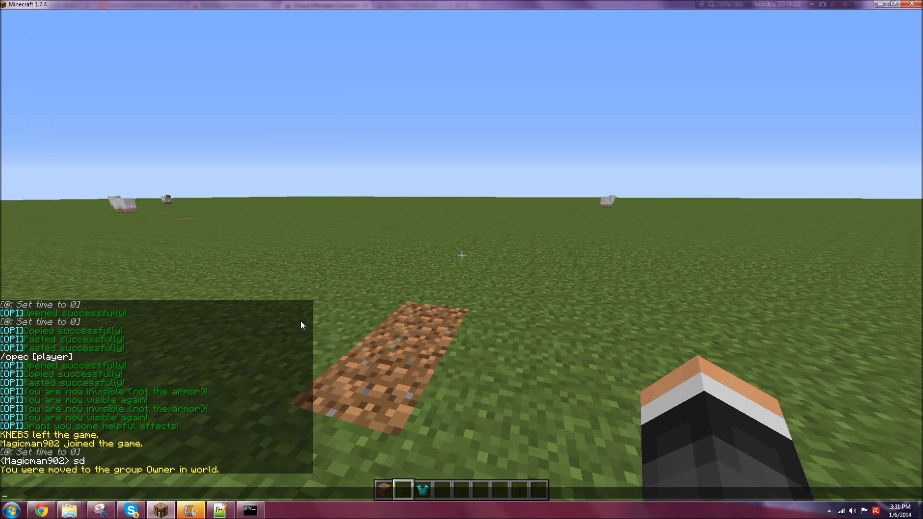
pyautogui.write('hg')
pyautogui.press('Return')
pyautogui.press('t')
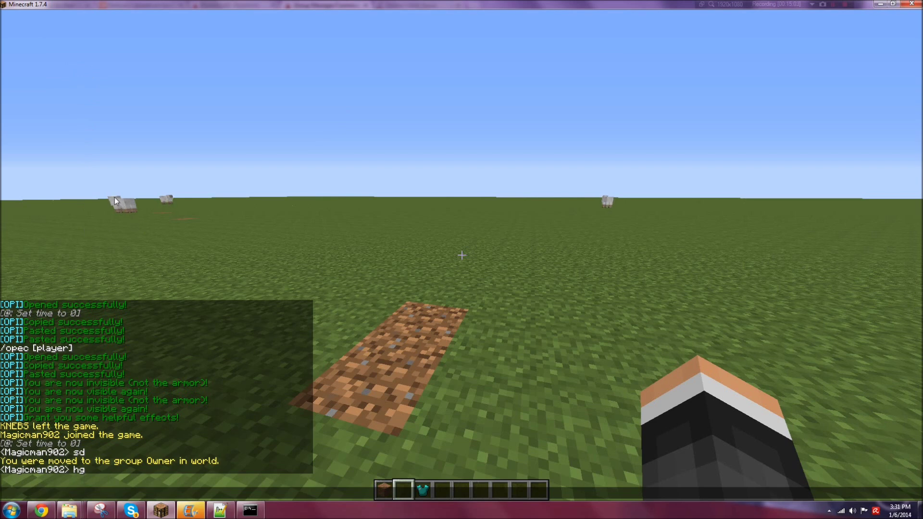
# Step: Check the server console, return to Minecraft, and try to run /manudel in chat with the player's username and the argument default
pyautogui.click(250, 510)
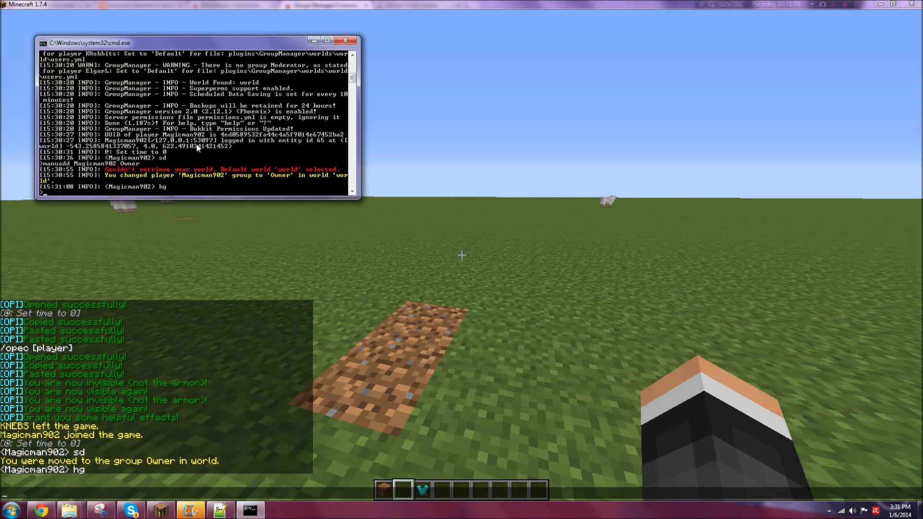
pyautogui.click(232, 298)
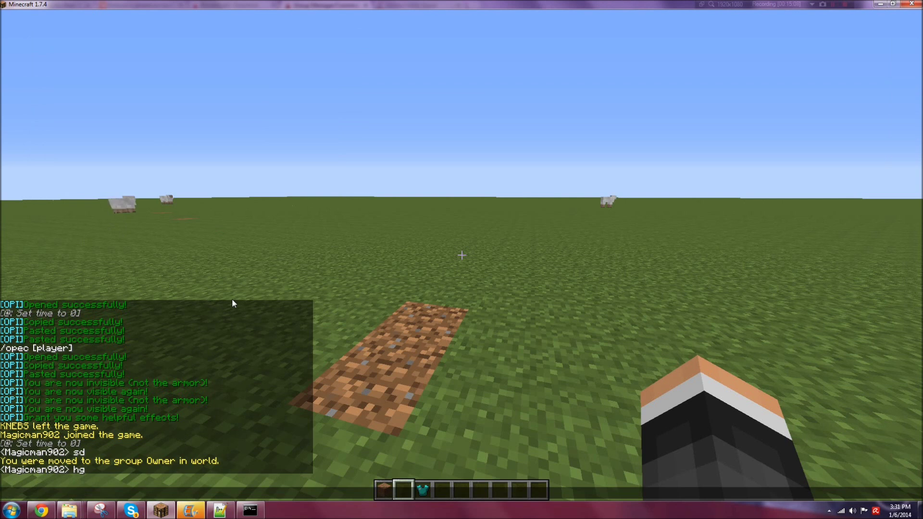
pyautogui.write('manudell')
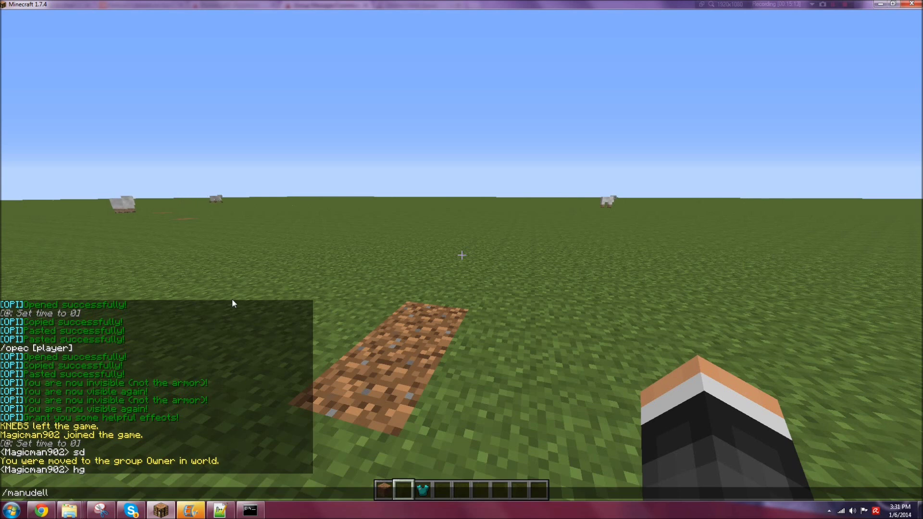
pyautogui.press('BackSpace')
pyautogui.press('BackSpace')
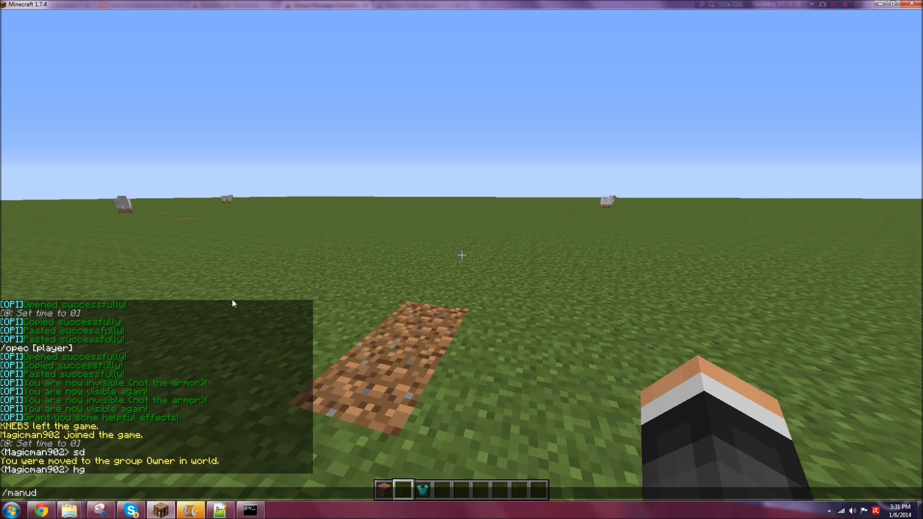
pyautogui.write('el magicman902 ')
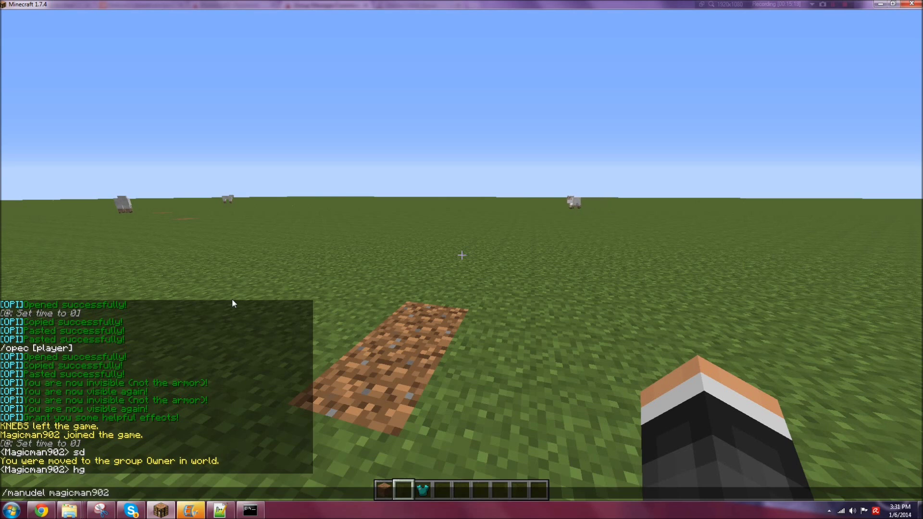
pyautogui.write('default')
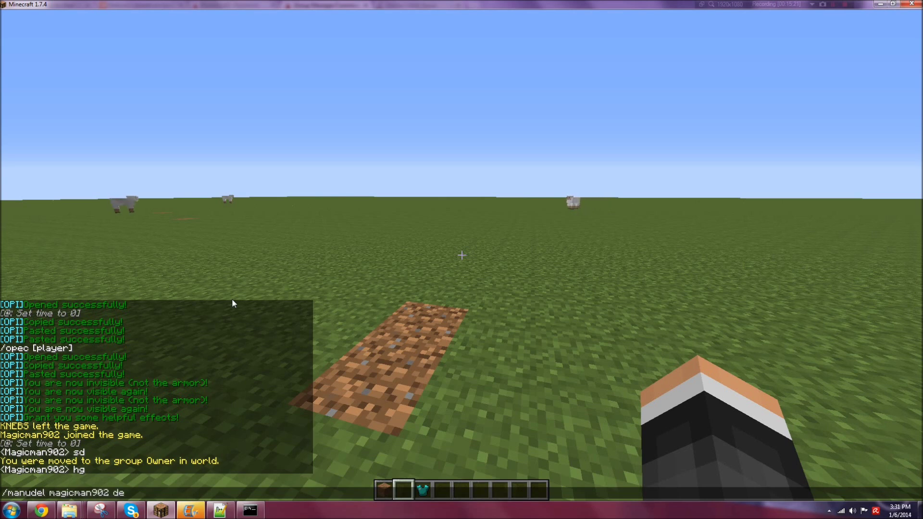
pyautogui.press('Return')
# Step: Recall the /manudel command, remove the default argument, run it with only the player's username, and reopen the chat entry
pyautogui.press('t')
pyautogui.press('Up')
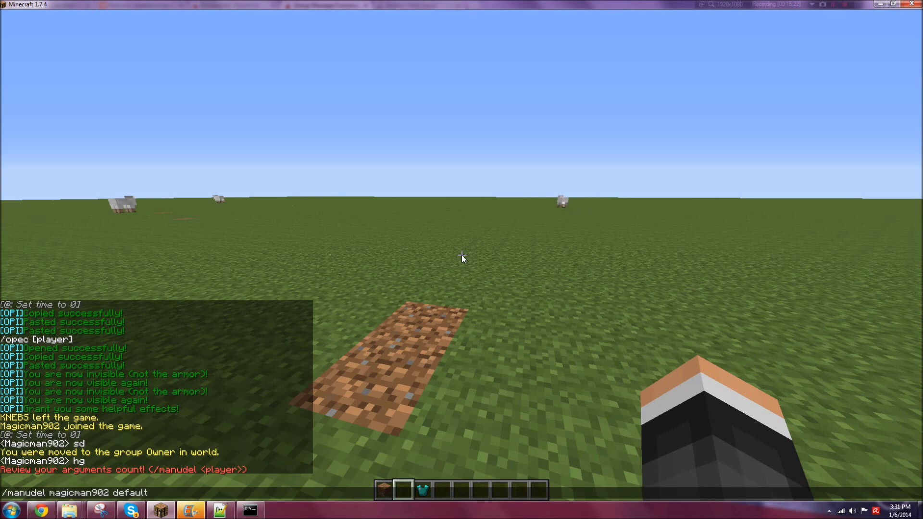
pyautogui.press('BackSpace')
pyautogui.press('BackSpace')
pyautogui.press('BackSpace')
pyautogui.press('BackSpace')
pyautogui.press('BackSpace')
pyautogui.press('BackSpace')
pyautogui.press('BackSpace')
pyautogui.press('BackSpace')
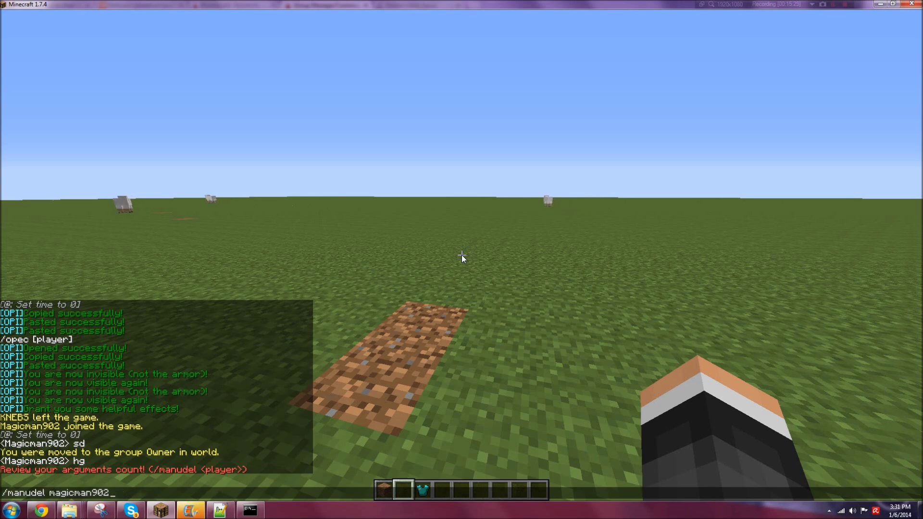
pyautogui.press('Return')
pyautogui.press('t')
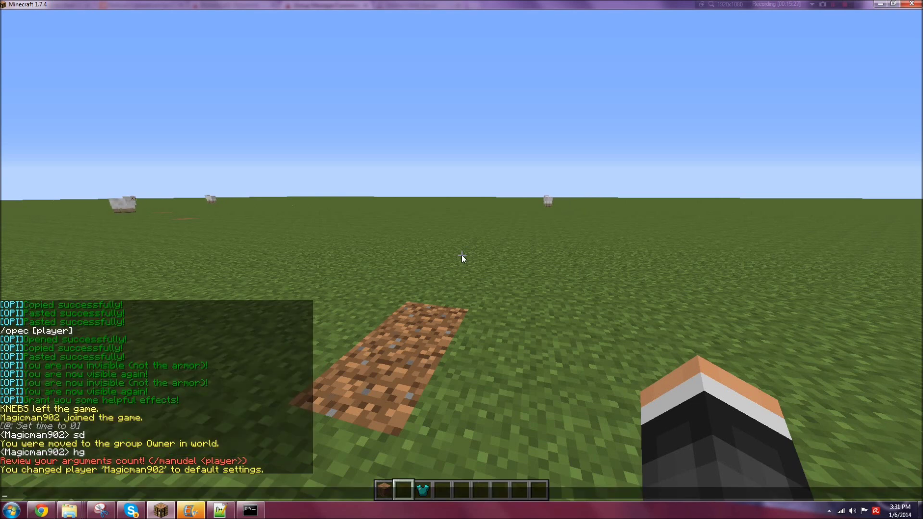